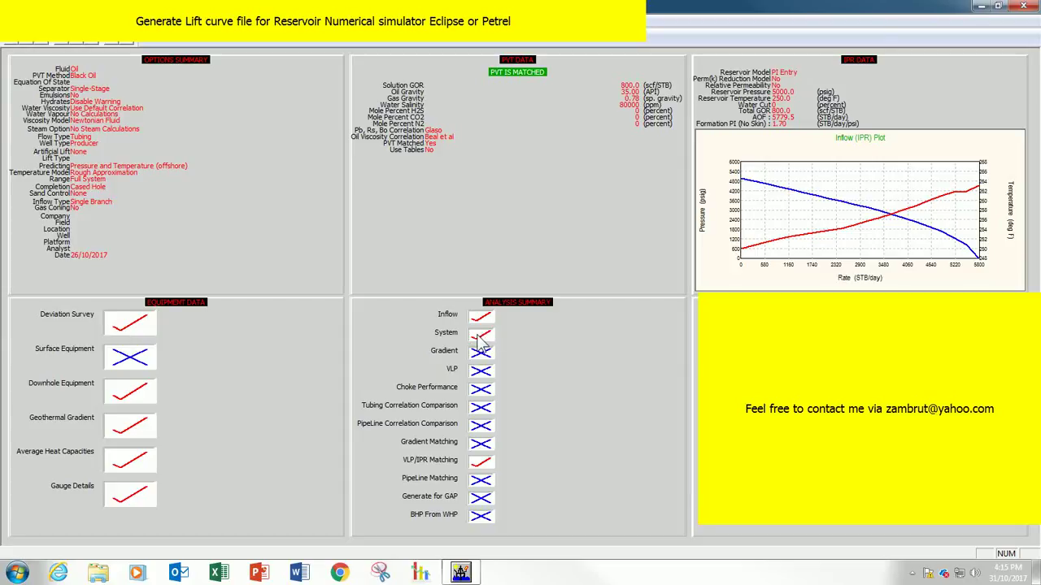
Step: Open the System sensitivity analysis, showing the default case at 3878.42 STB/day and 2547.43 psig
click(480, 337)
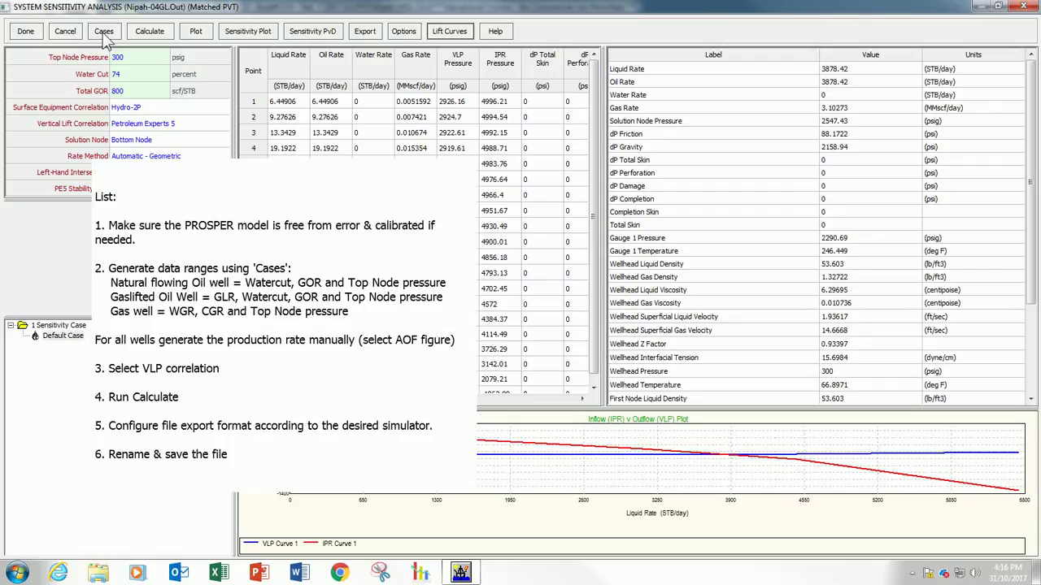
Step: Choose Water Cut as sensitivity variable 1 and change its second value to 10 percent
click(103, 32)
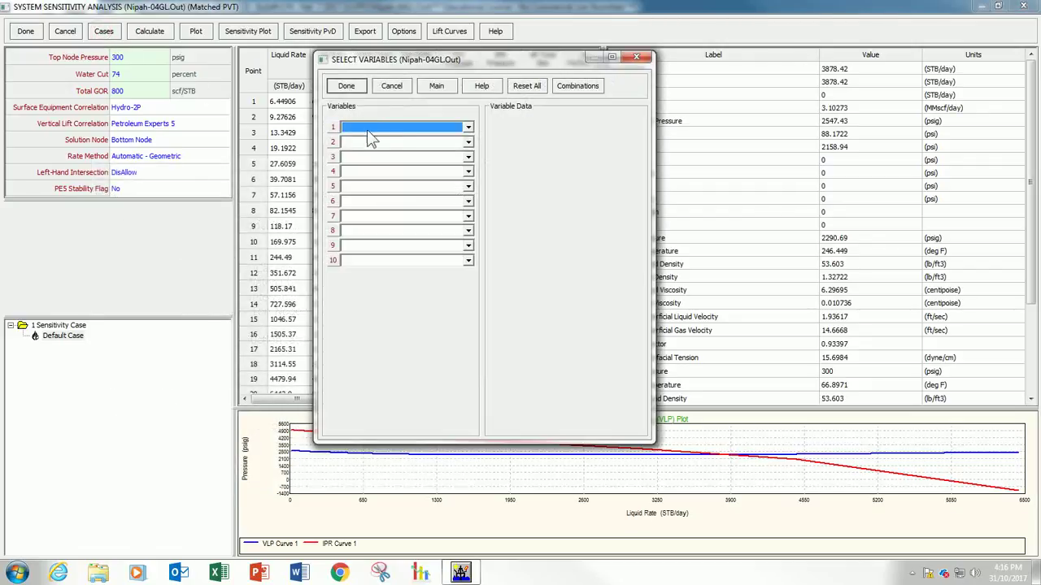
click(389, 130)
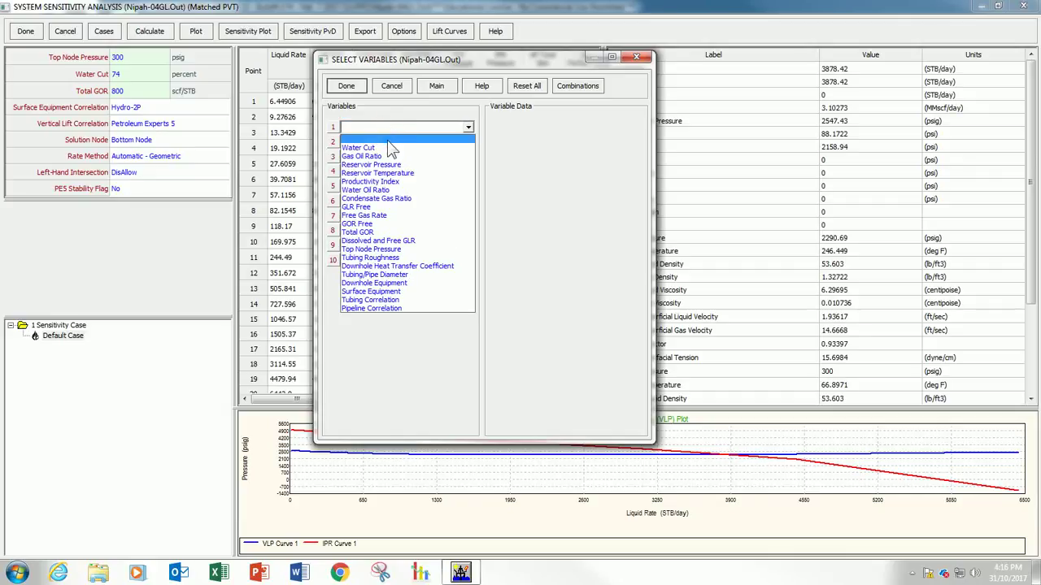
click(388, 148)
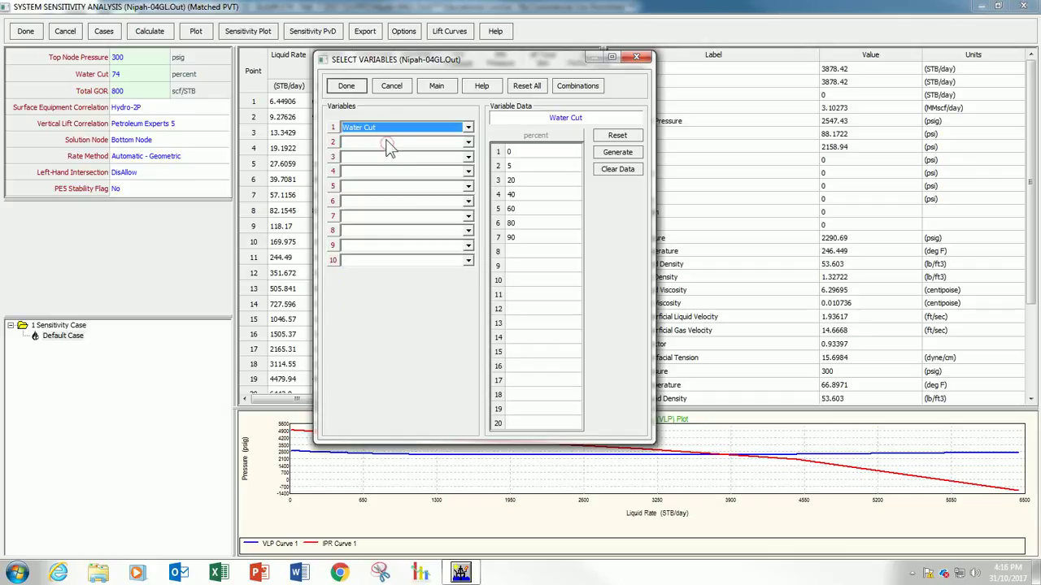
click(537, 154)
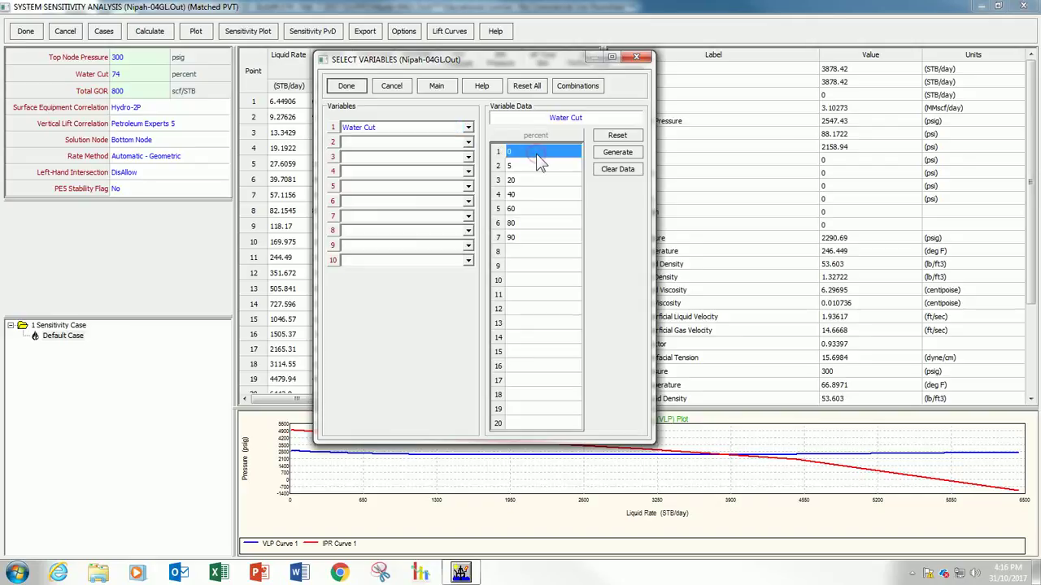
click(537, 165)
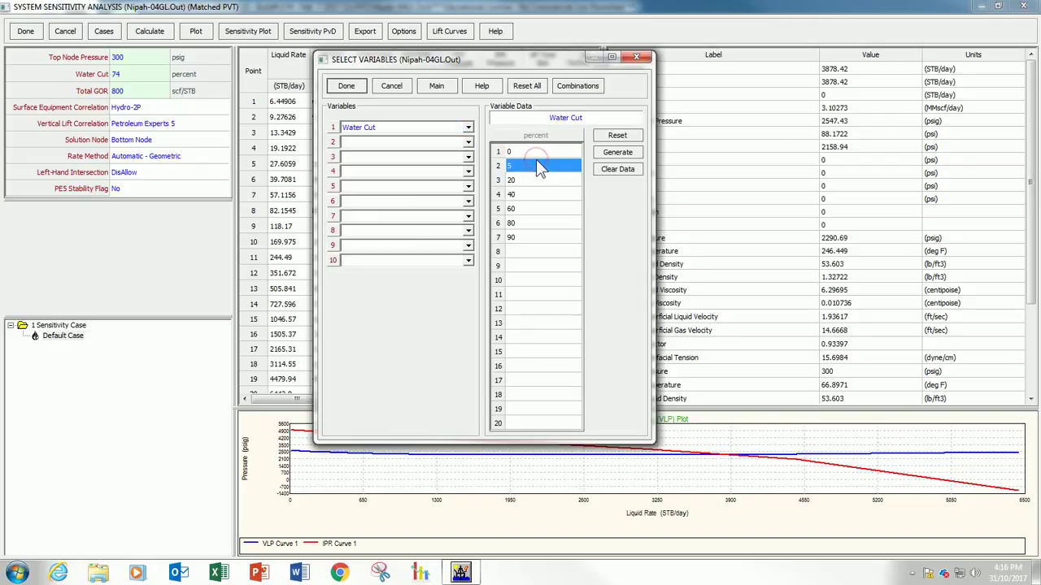
text(0)
key(BackSpace)
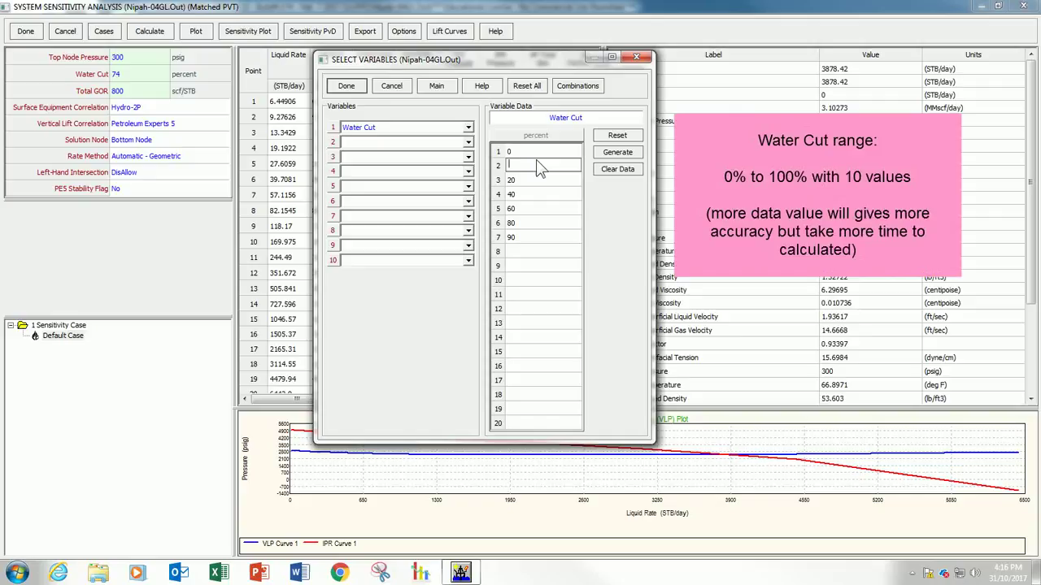
text(10)
Step: Add a 100 percent water cut value and choose Gas Oil Ratio as variable 2
click(543, 251)
text(100)
click(553, 222)
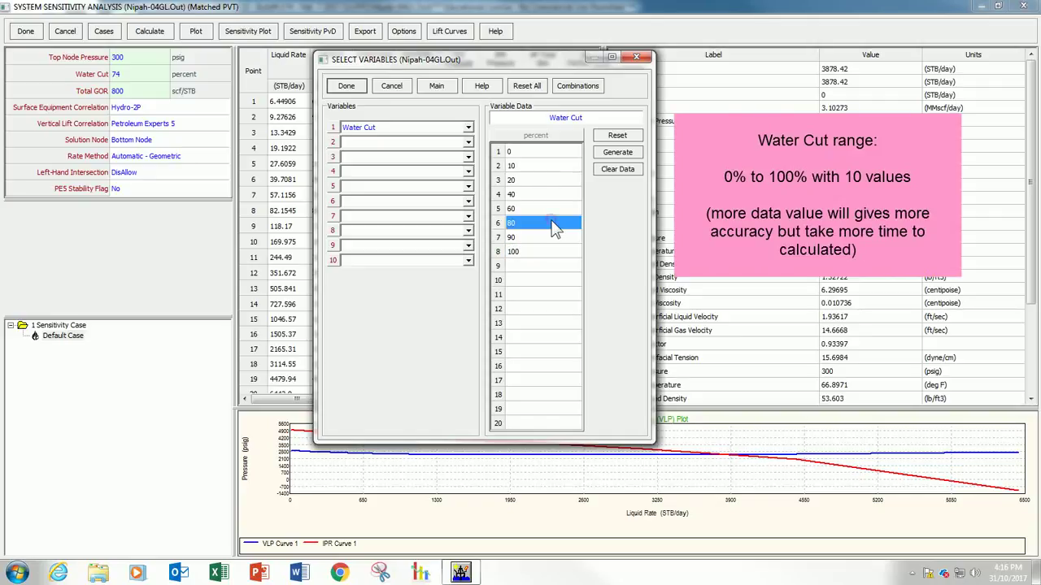
click(420, 147)
click(420, 169)
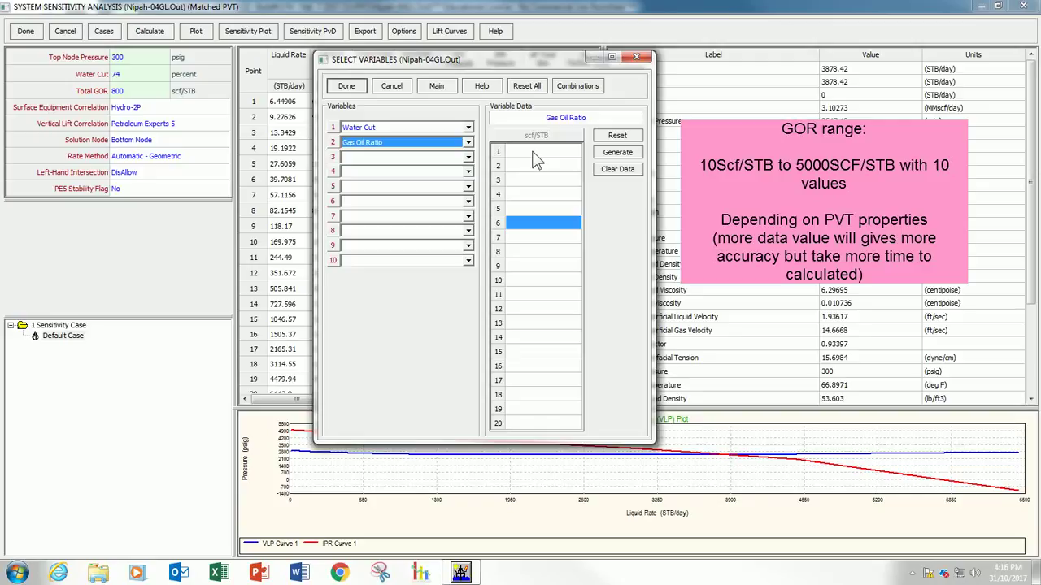
Step: Generate ten linearly spaced Gas Oil Ratio values from 10 to 5000 scf/STB
click(622, 154)
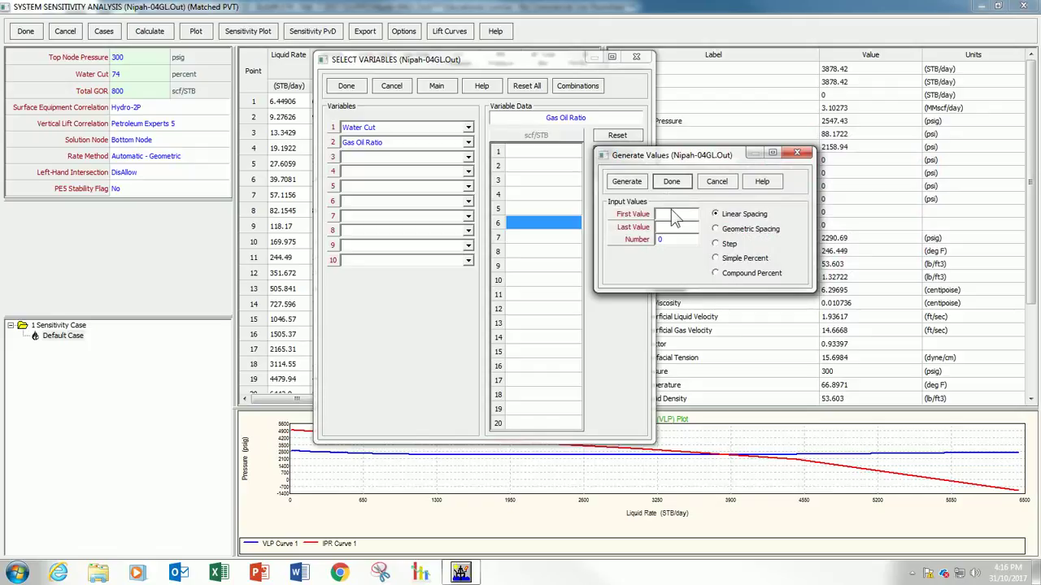
text(10)
click(673, 226)
text(5000)
double_click(673, 242)
text(10)
click(641, 185)
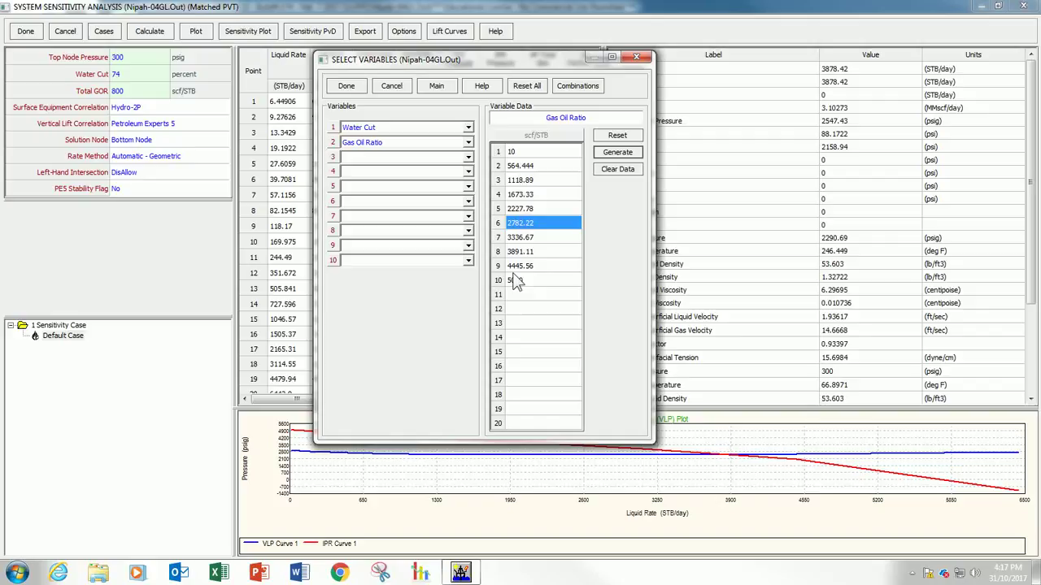
click(375, 159)
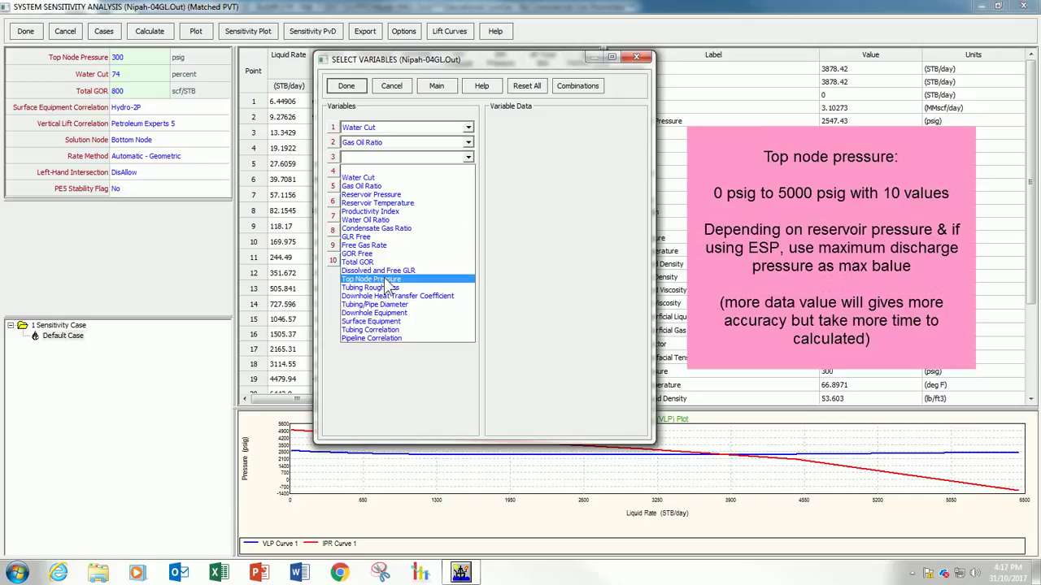
Step: Set variable 3 to Top Node Pressure and generate ten values from 0 to 5000 psig
click(382, 279)
click(539, 155)
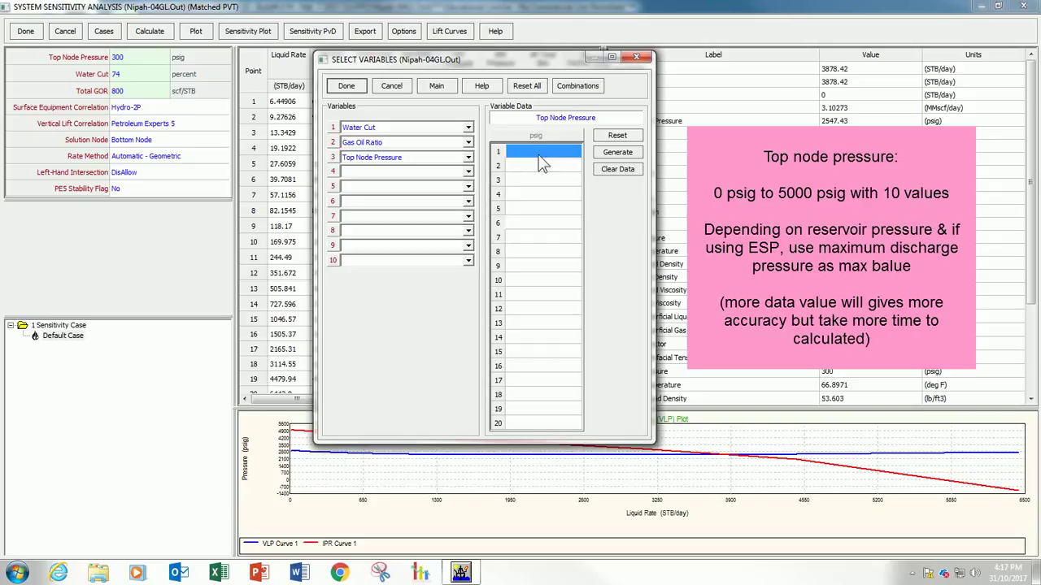
click(614, 153)
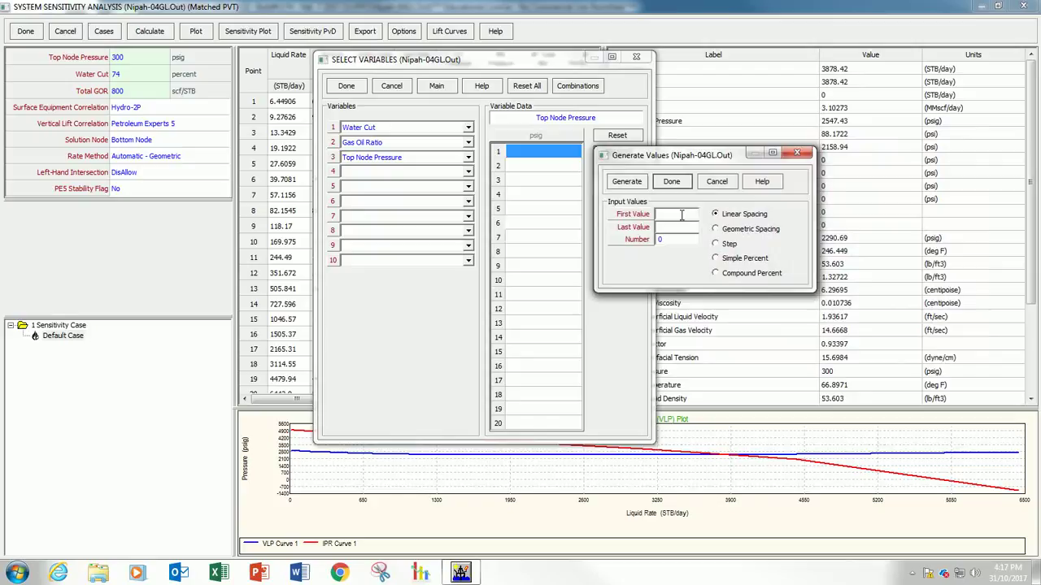
text(0)
click(681, 227)
text(5000)
double_click(678, 241)
text(10)
click(637, 184)
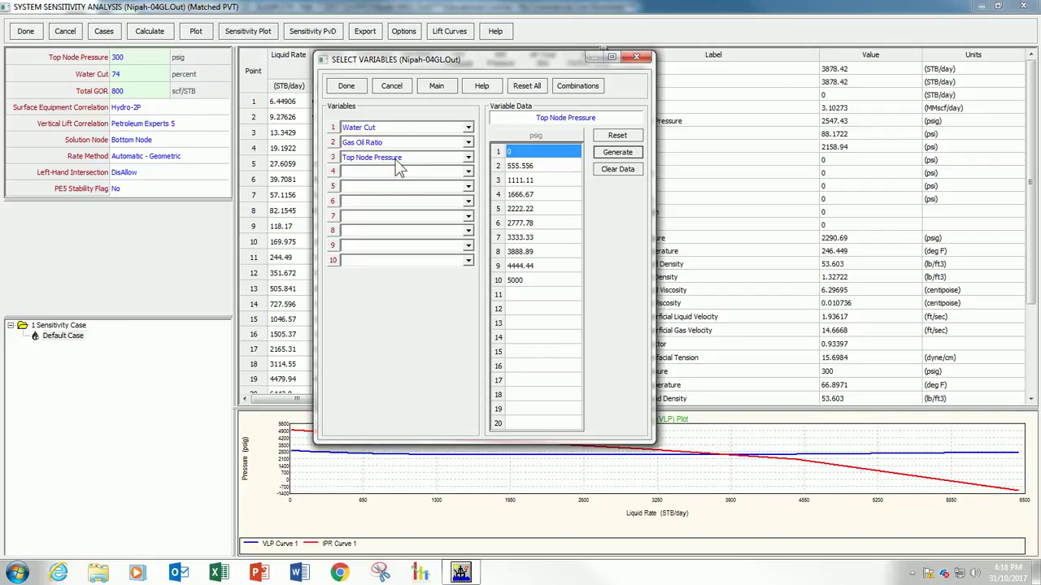
Step: Accept the 800 sensitivity cases (8 × 10 × 10) and set the rate method to User Selected
click(357, 91)
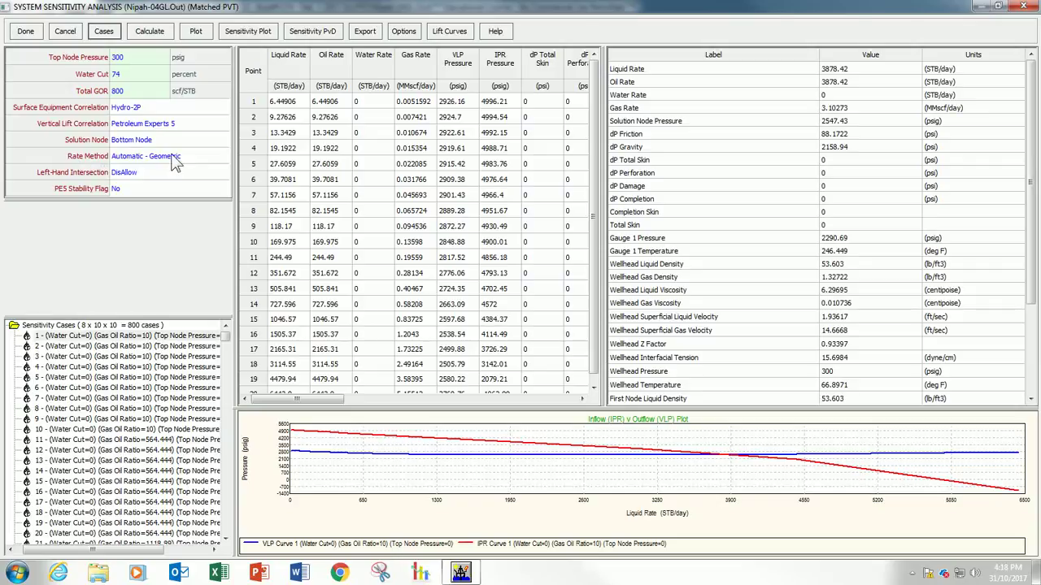
click(177, 157)
click(179, 156)
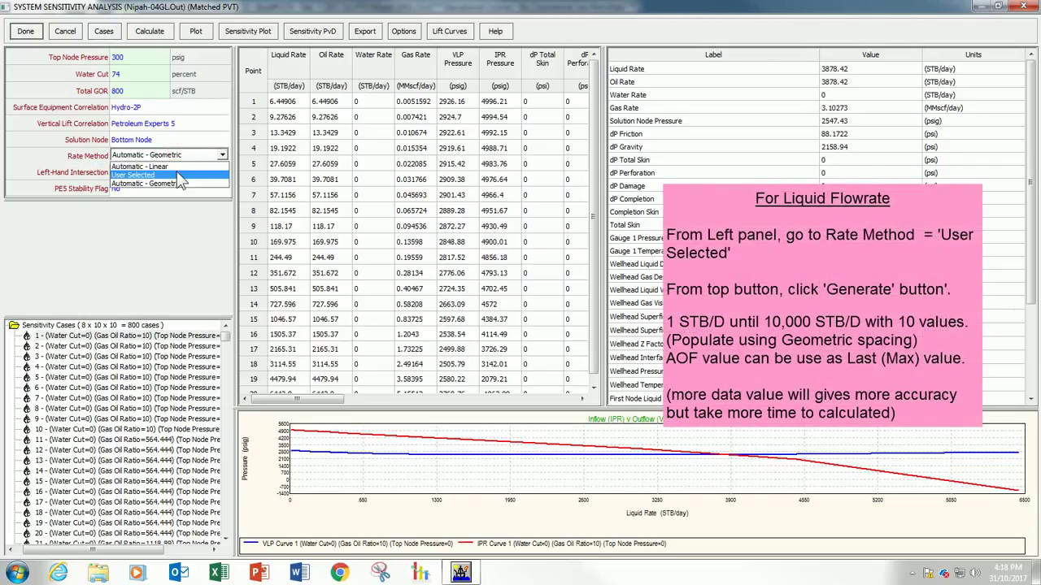
click(178, 174)
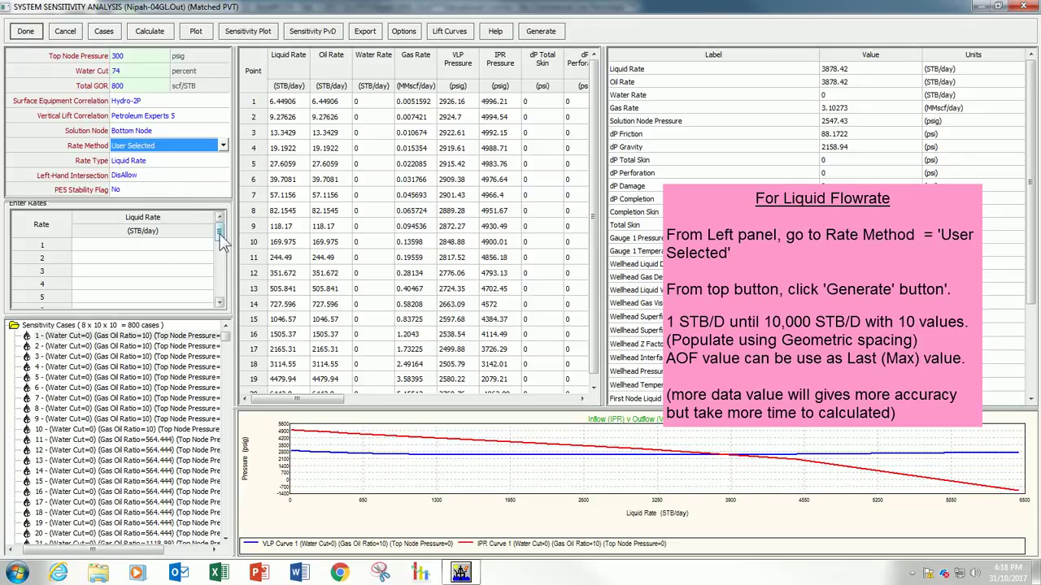
Step: Generate ten geometrically spaced liquid rates from 1 to 10000 STB/day
mouse_move(219, 234)
mouse_down()
mouse_move(224, 309)
mouse_move(220, 229)
mouse_up()
click(530, 37)
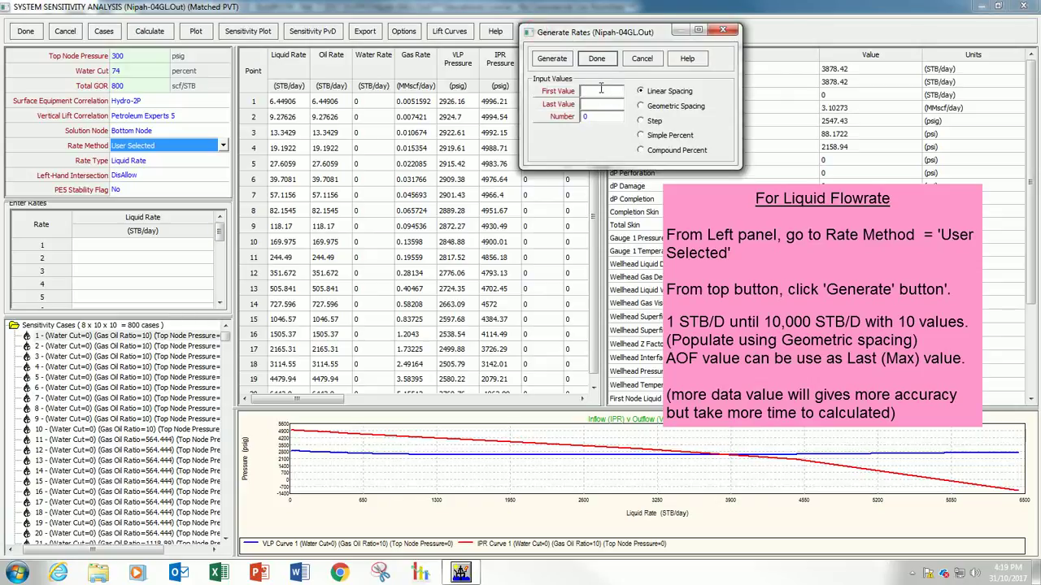
text(1)
click(602, 105)
text(10000)
key(Tab)
text(10)
click(646, 105)
click(556, 62)
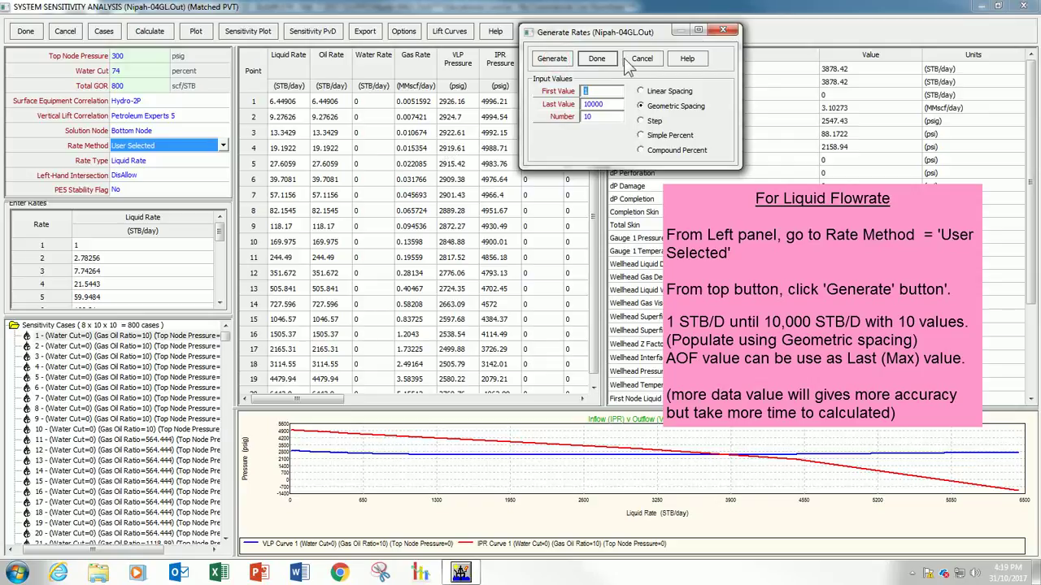
click(597, 59)
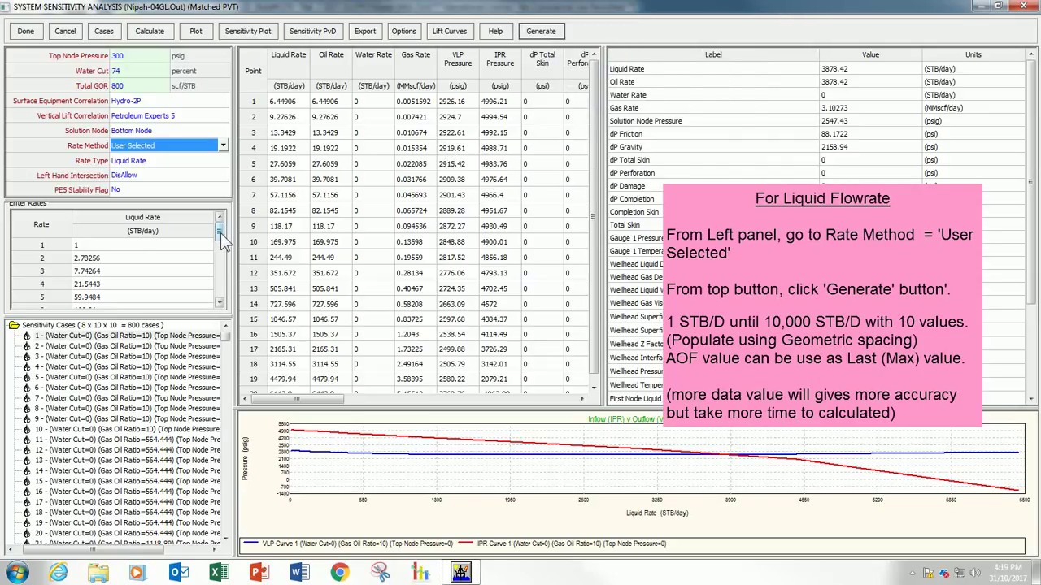
drag(218, 231, 224, 210)
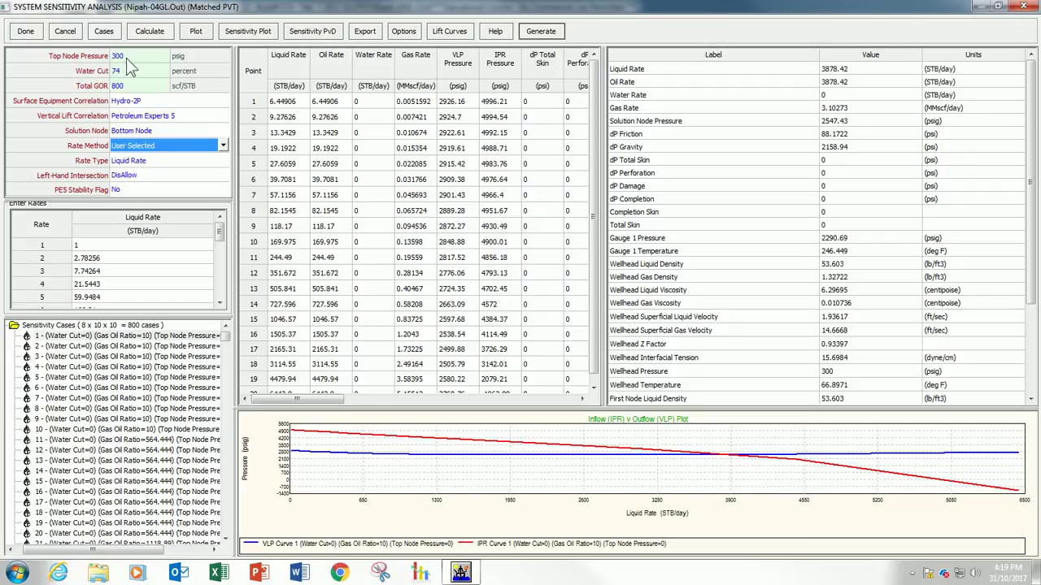
click(75, 56)
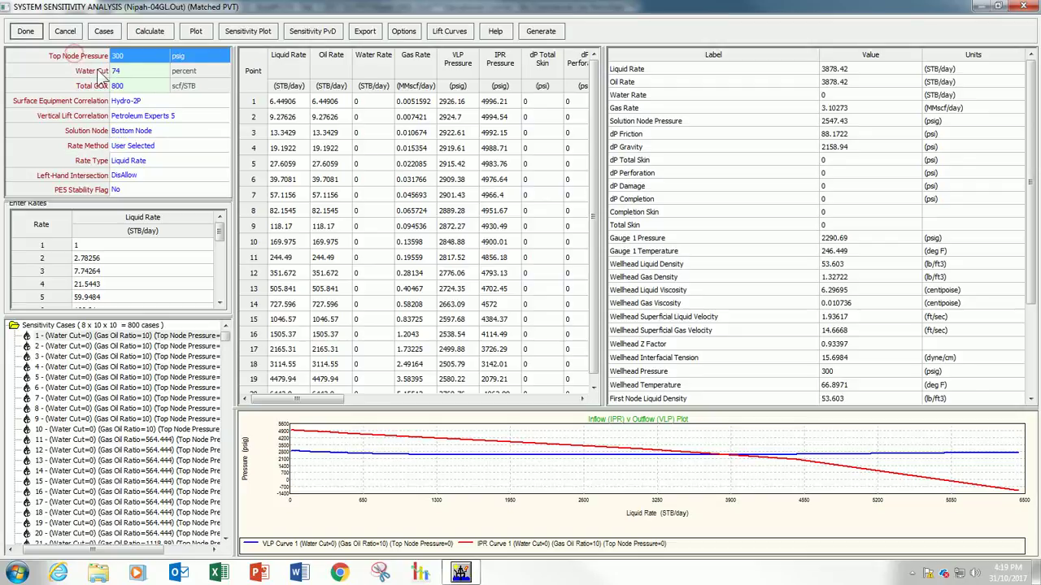
click(99, 72)
click(96, 85)
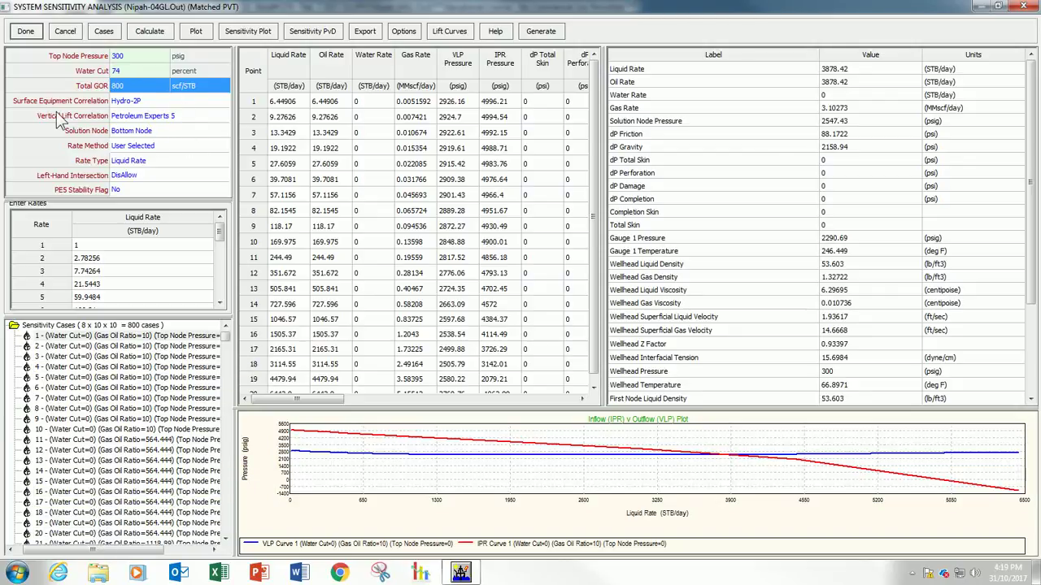
click(154, 118)
click(149, 120)
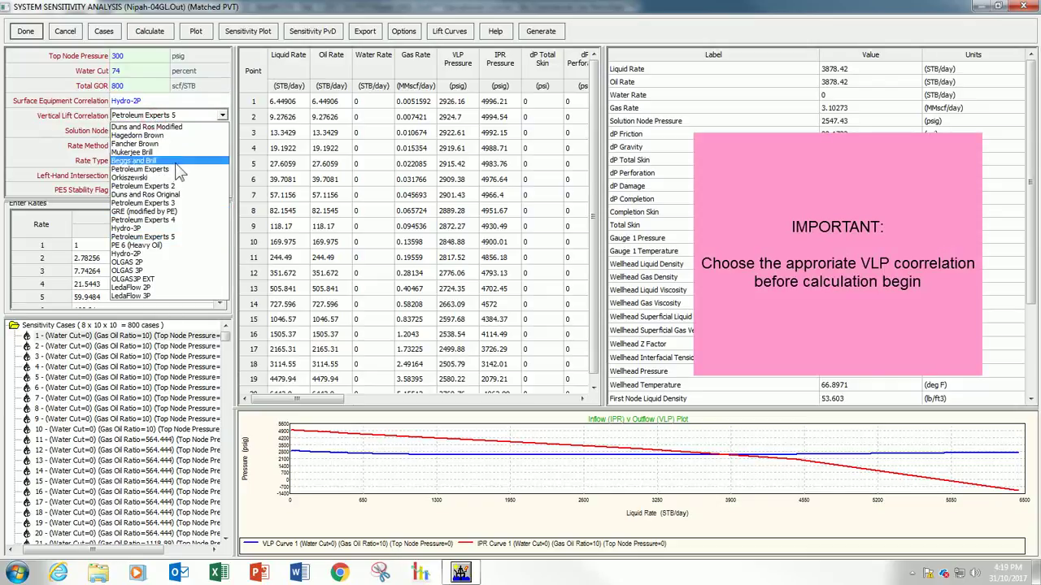
click(182, 186)
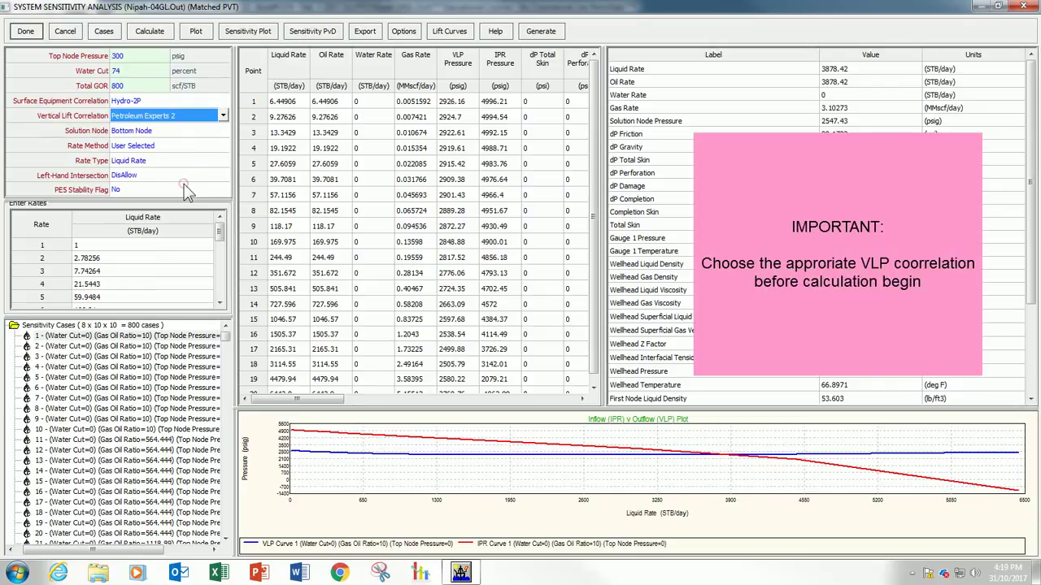
click(187, 119)
click(188, 237)
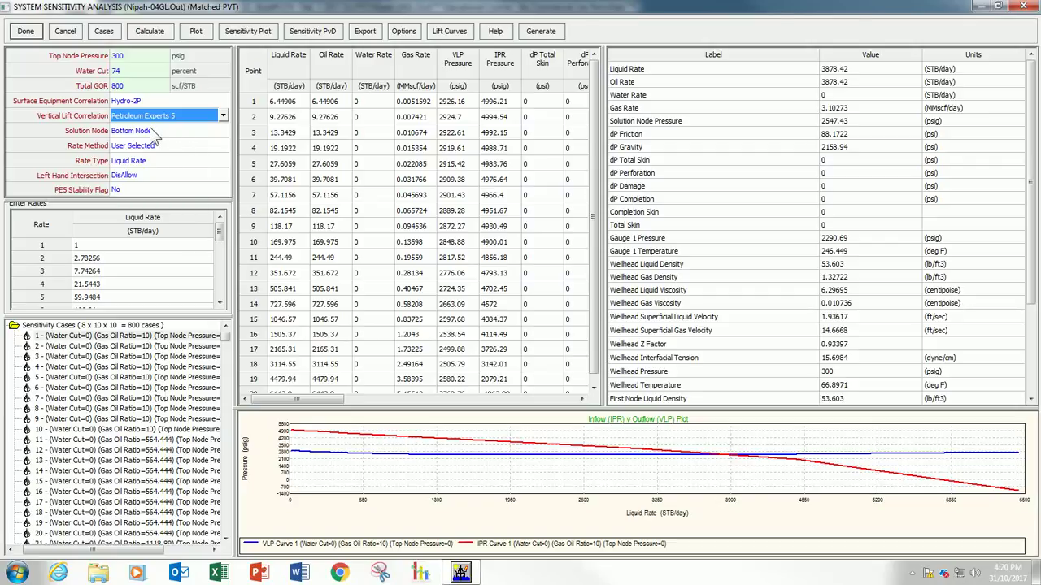
click(87, 132)
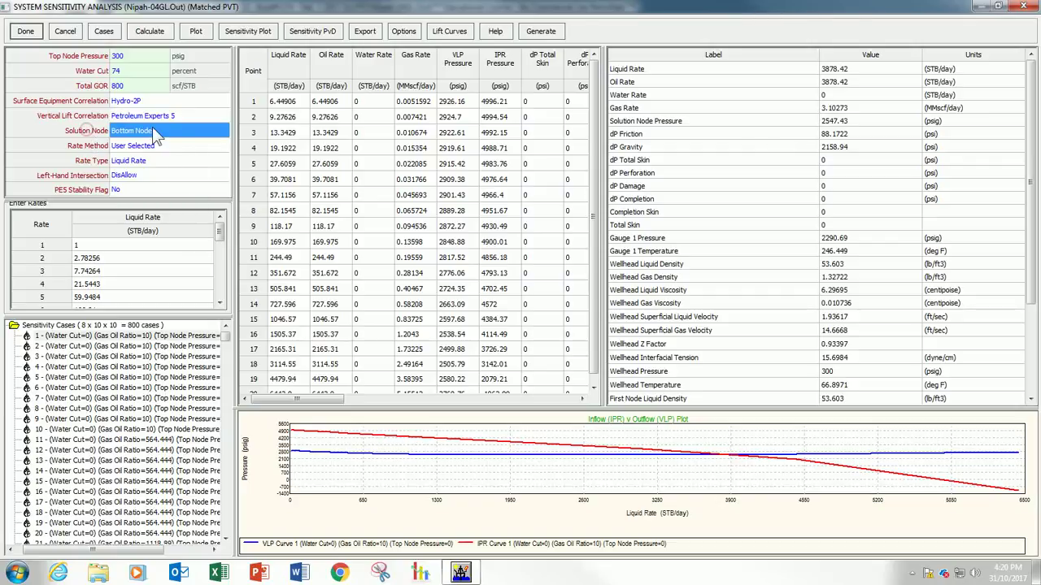
click(192, 130)
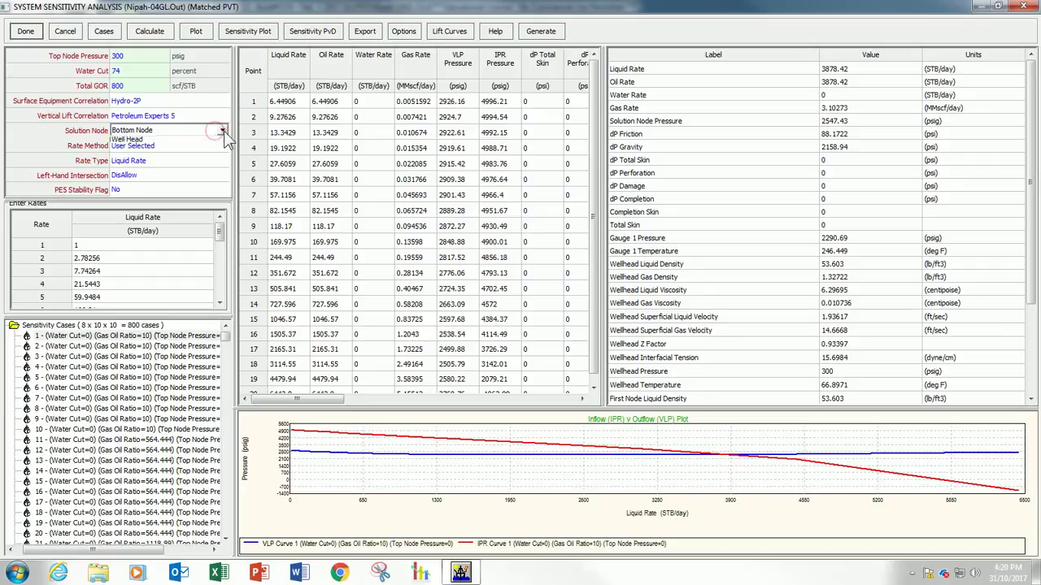
click(223, 130)
click(224, 131)
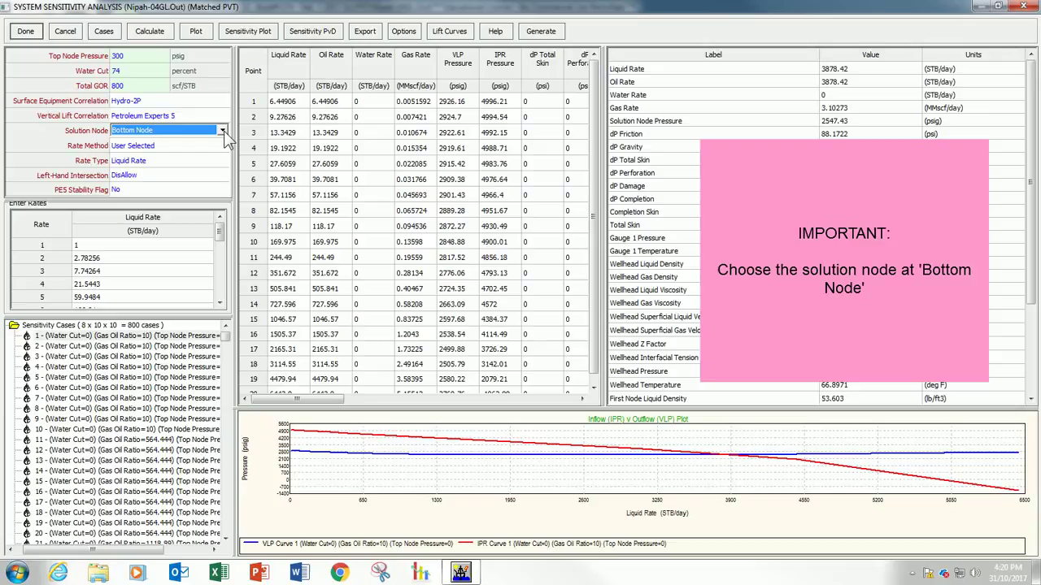
Step: Calculate all 800 sensitivity cases, finishing after 3 mins 7.217 secs
click(153, 36)
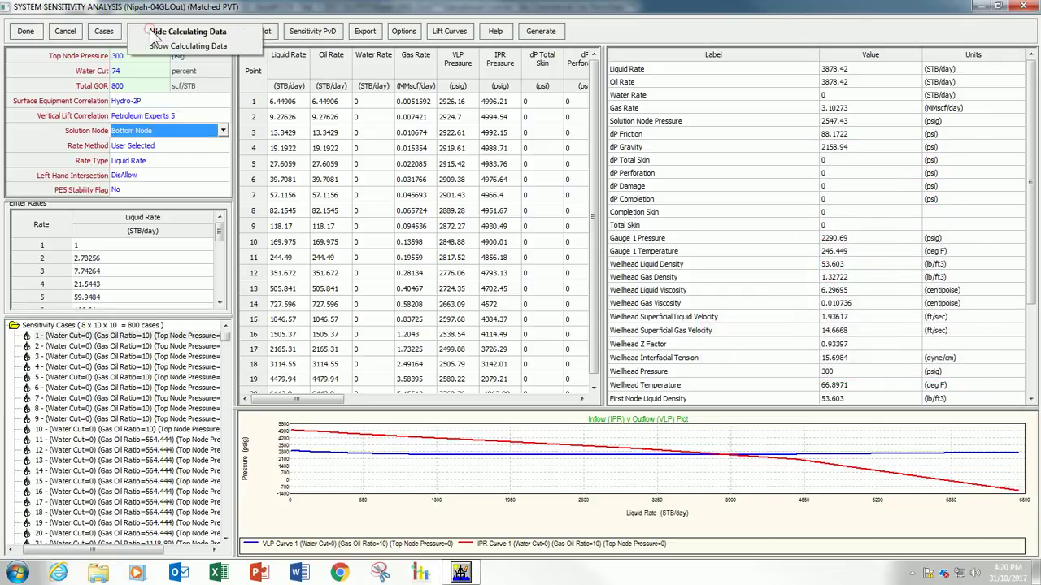
click(169, 33)
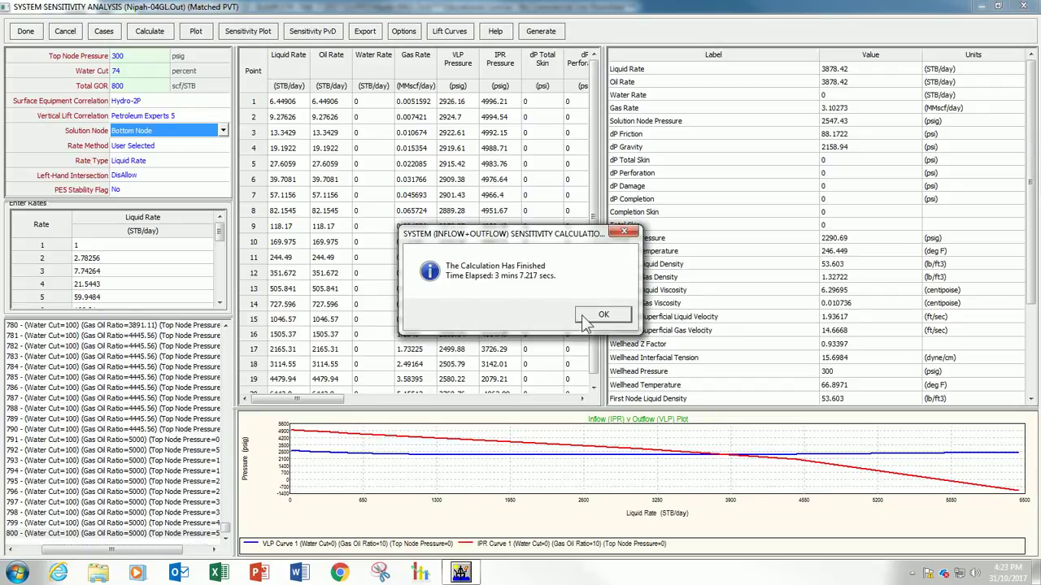
Step: Dismiss the 'Calculation Has Finished' notice and show results for sensitivity case 1
click(584, 318)
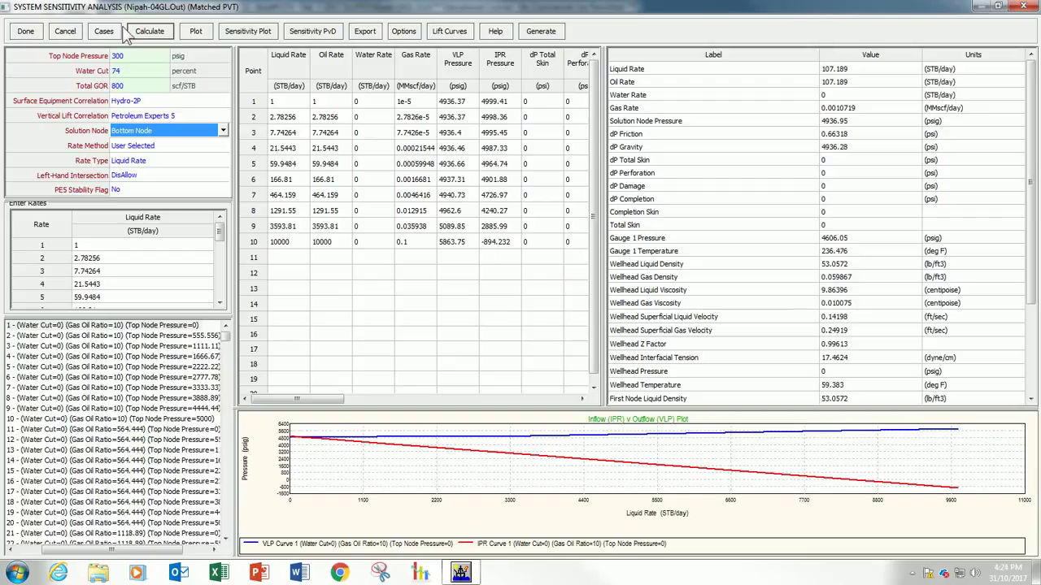
click(111, 340)
Step: Configure Lift Curve export: Schlumberger - Eclipse, flow table number 1, FIELD units, BHP quantity
click(453, 33)
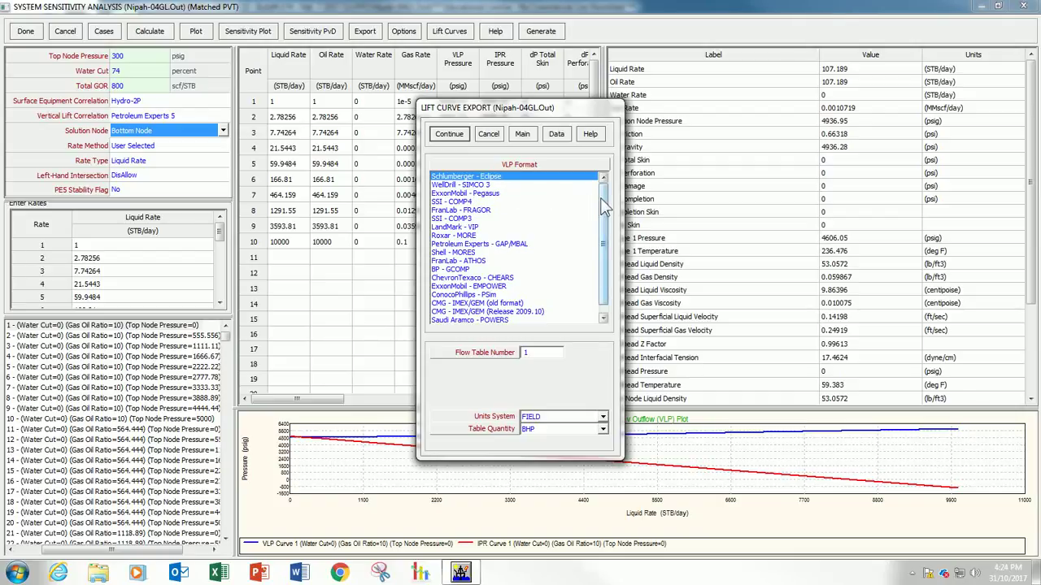
mouse_move(598, 197)
mouse_down()
mouse_move(603, 235)
mouse_move(588, 183)
mouse_up()
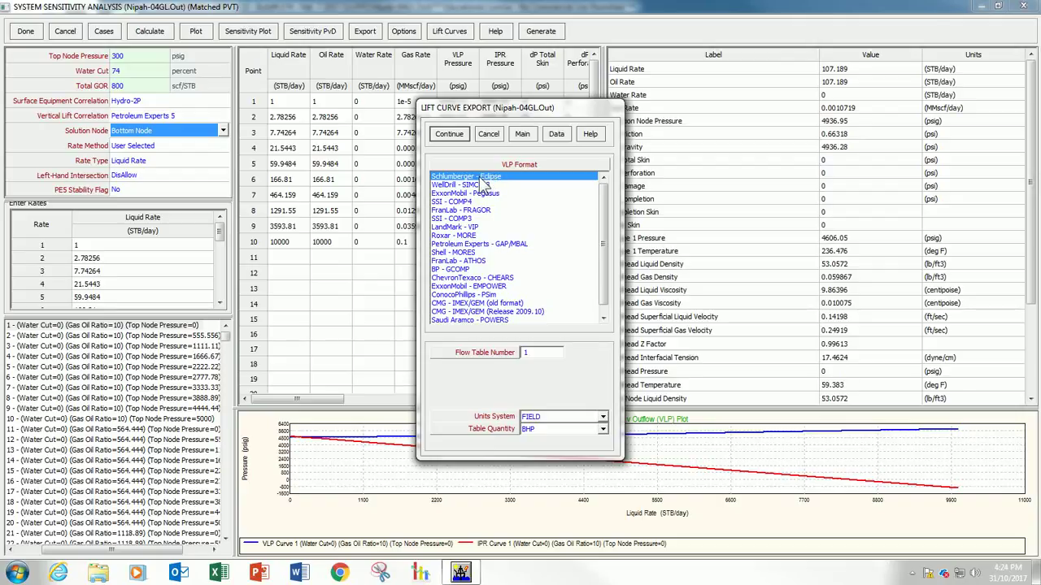
click(530, 352)
click(557, 417)
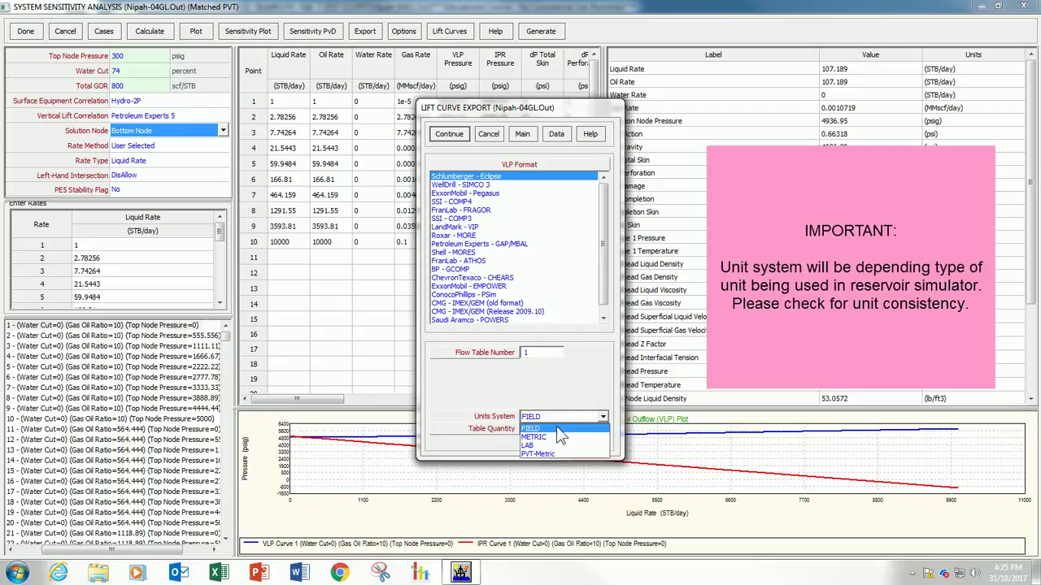
click(555, 430)
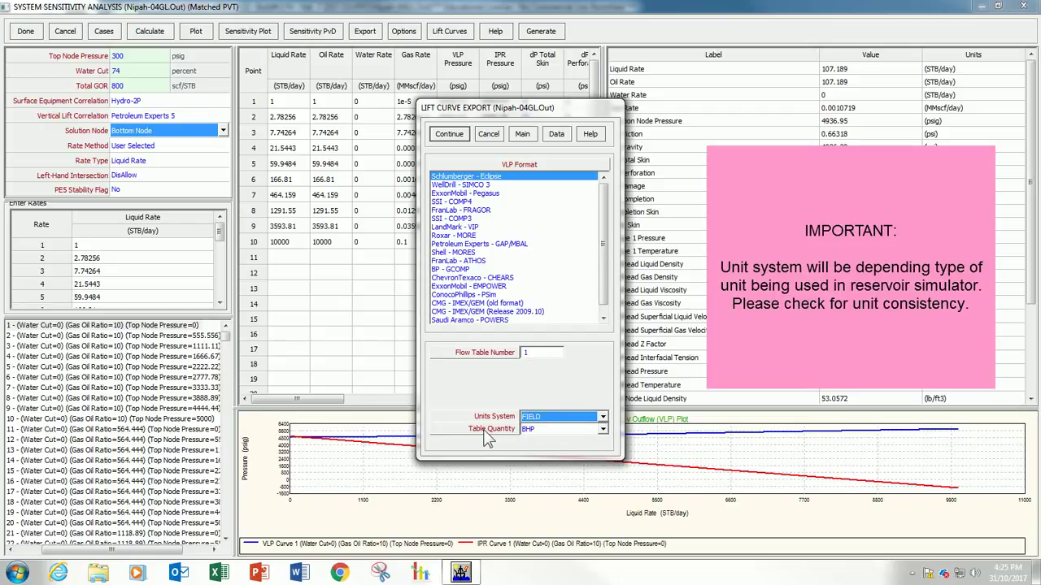
click(539, 431)
click(539, 431)
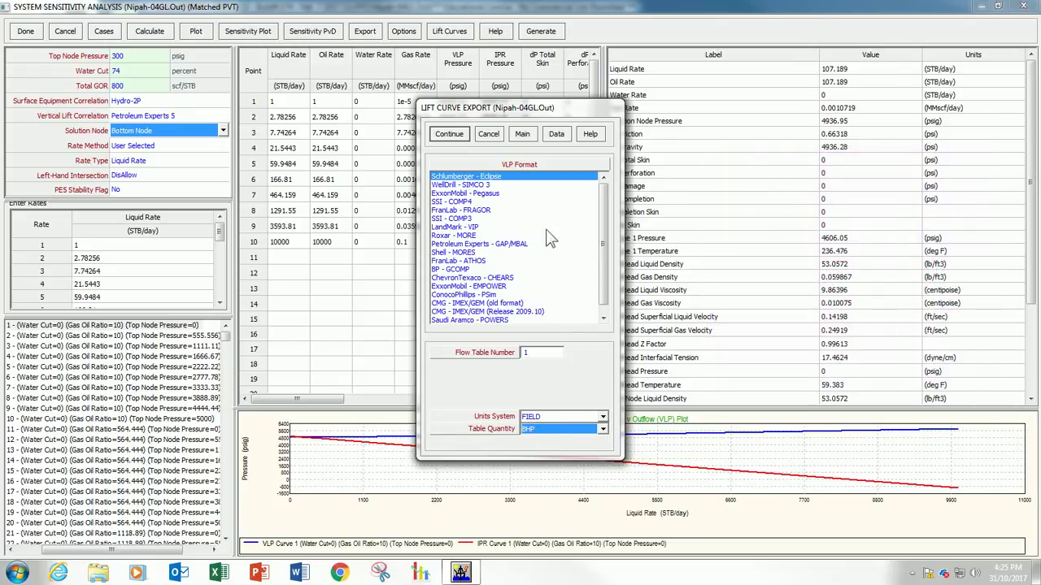
Step: Continue to saving and browse to Documents > Teaching > 04 PDB4313 PPO Sep 2017 > 03 Video instruction
click(455, 139)
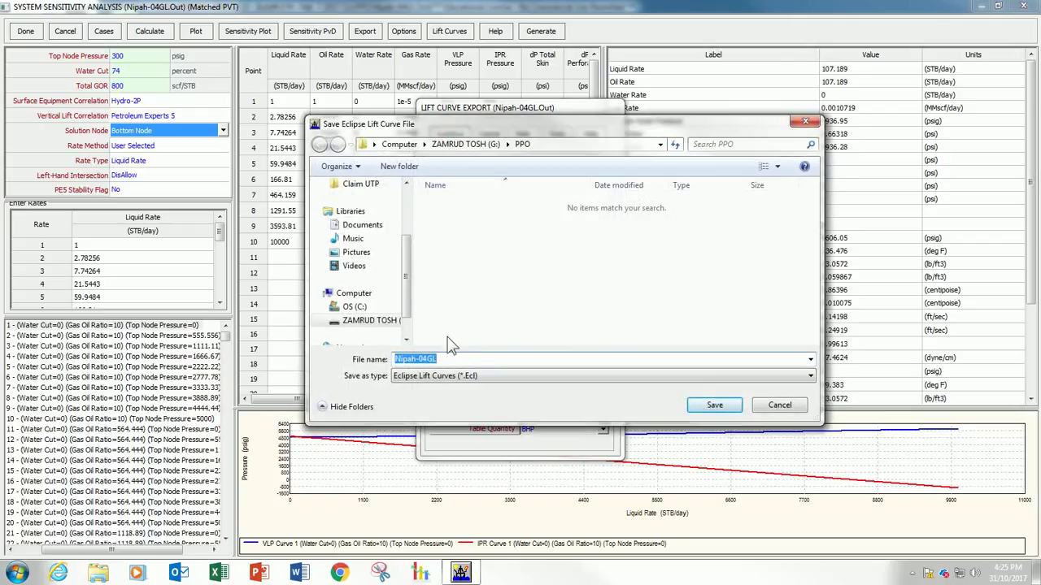
click(358, 225)
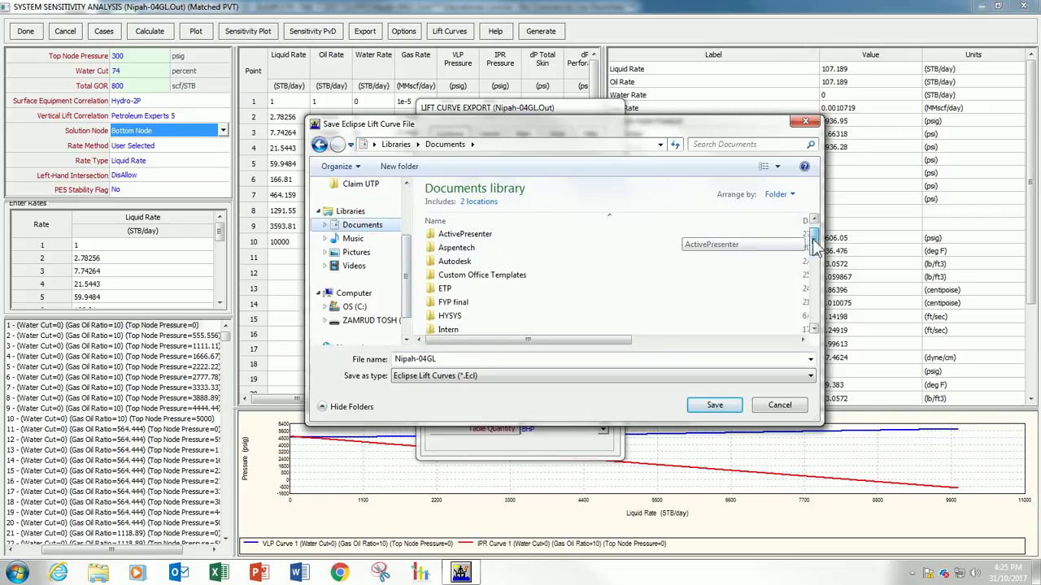
drag(813, 240, 820, 324)
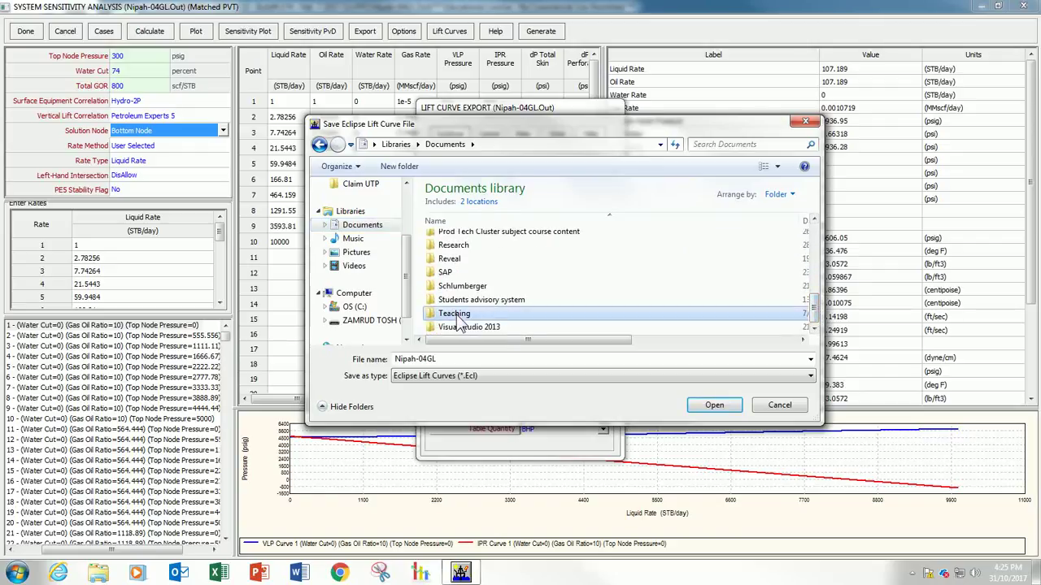
double_click(455, 313)
click(478, 284)
double_click(478, 287)
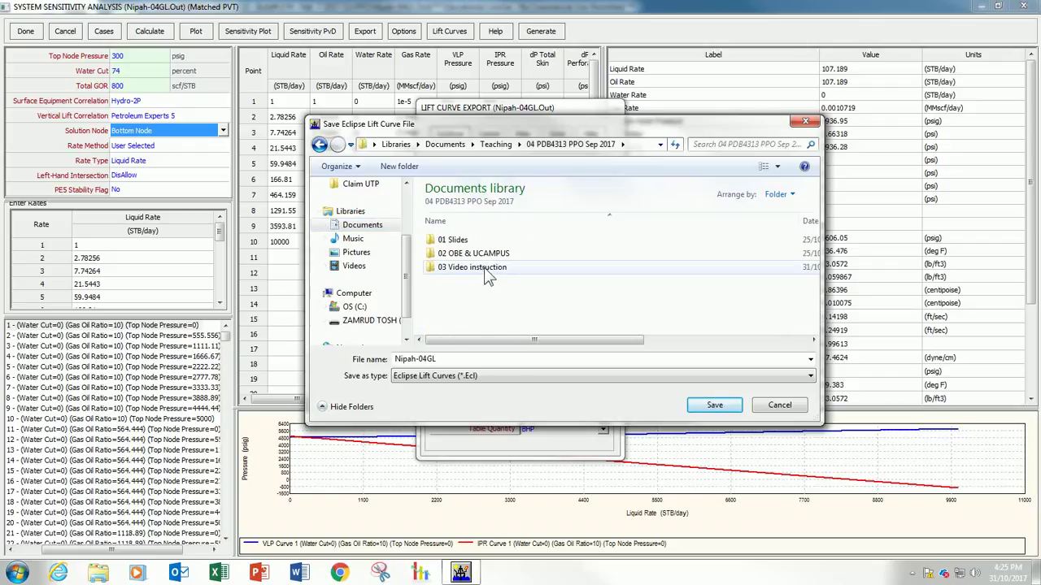
double_click(486, 271)
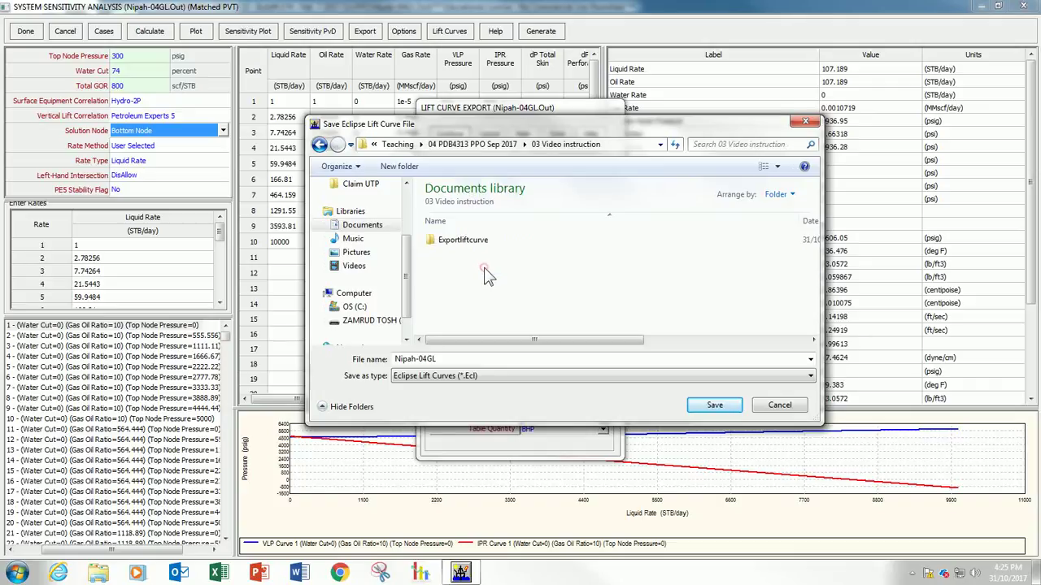
Step: Name the Eclipse lift curve file Nipah-01 and save it
click(460, 355)
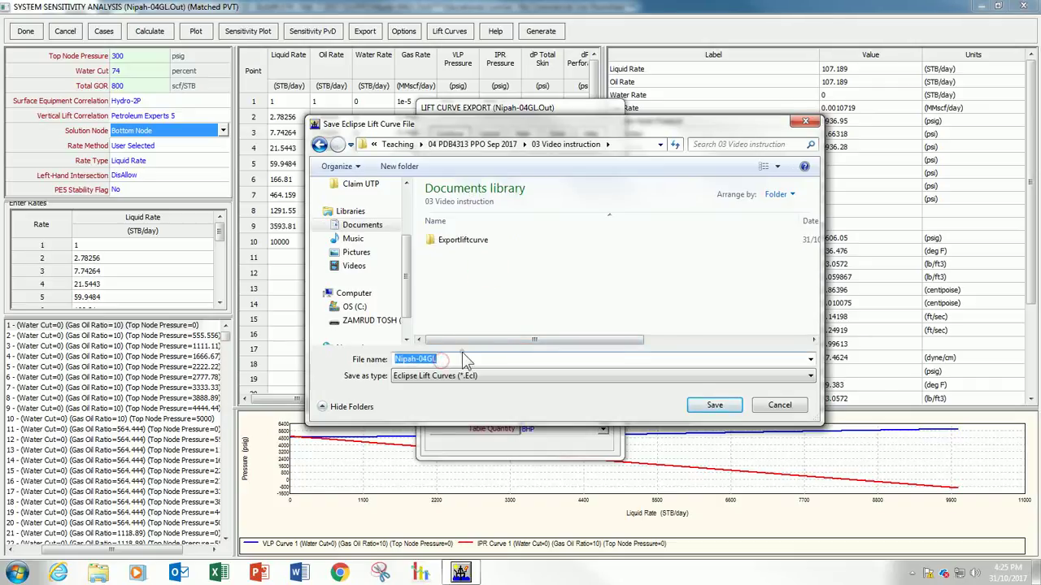
click(462, 354)
key(BackSpace)
key(BackSpace)
key(BackSpace)
key(BackSpace)
key(BackSpace)
key(BackSpace)
key(BackSpace)
key(BackSpace)
key(BackSpace)
key(BackSpace)
text(Nipah-01)
click(713, 408)
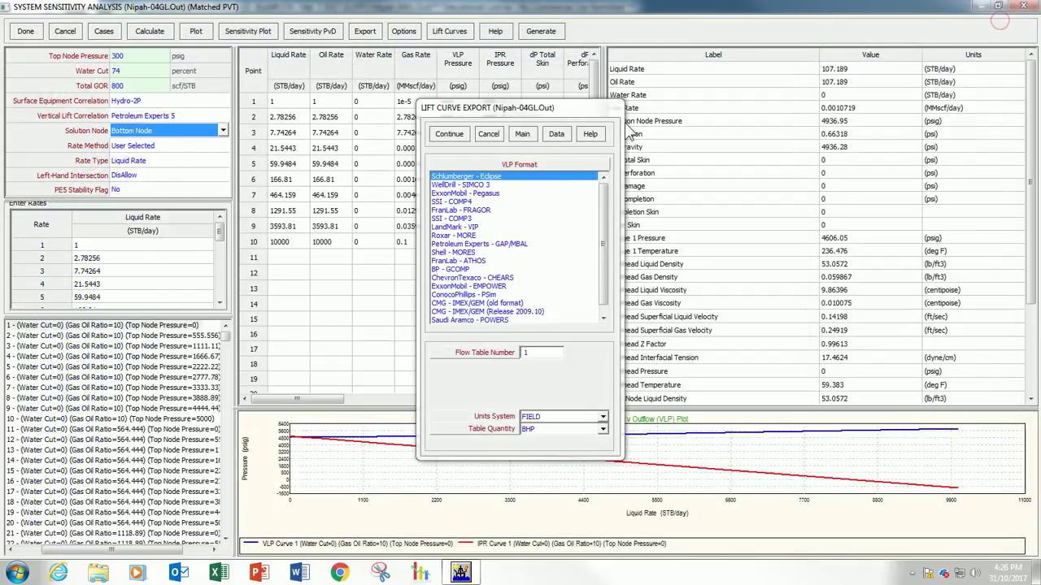
Step: Return to the PROSPER main screen, then open Nipah-01.Ecl from 04 PDB4313 PPO Sep 2017 > 03 Video instruction
click(525, 133)
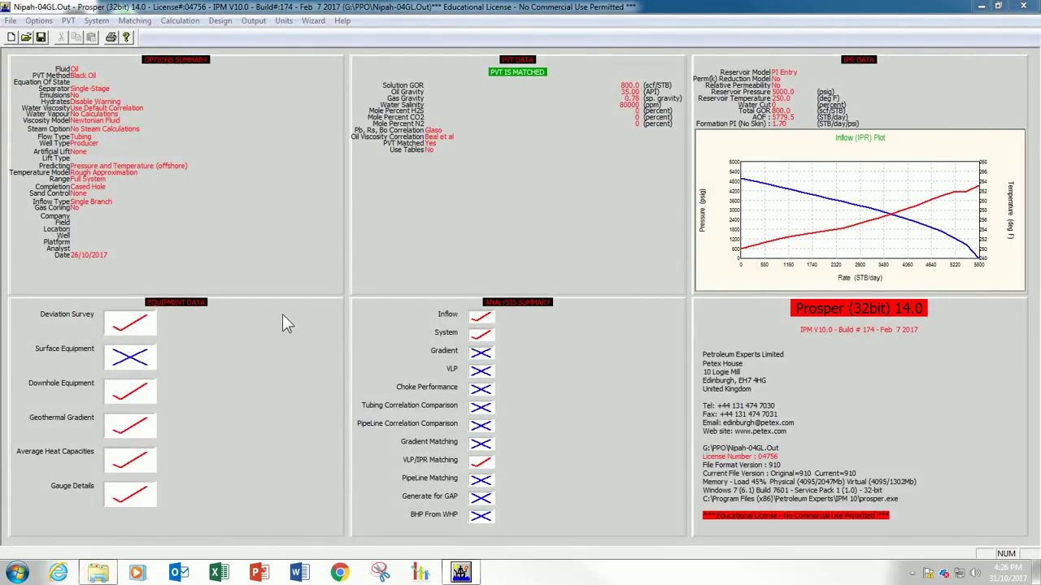
key(super+e)
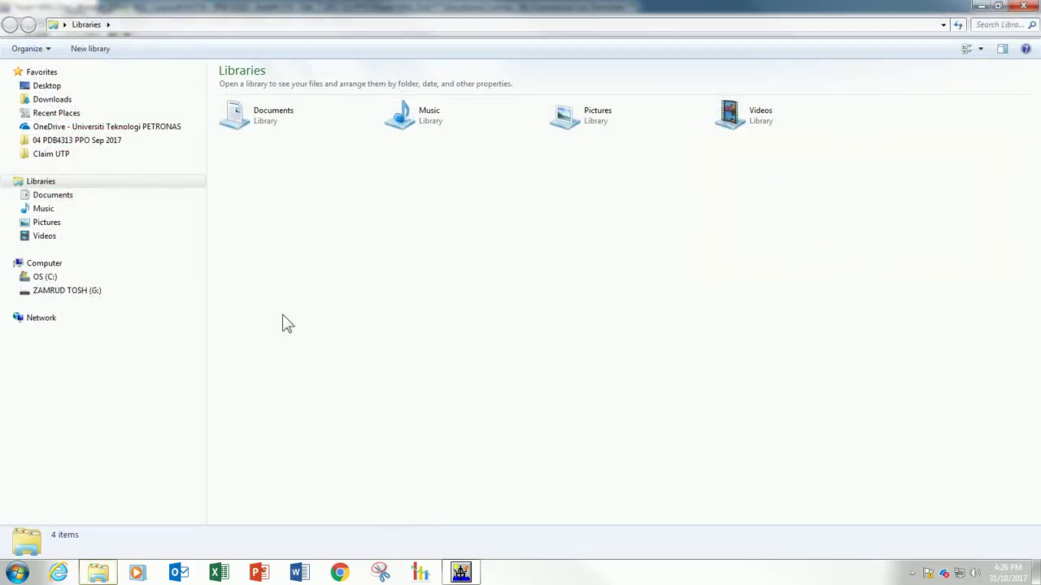
click(69, 144)
double_click(309, 150)
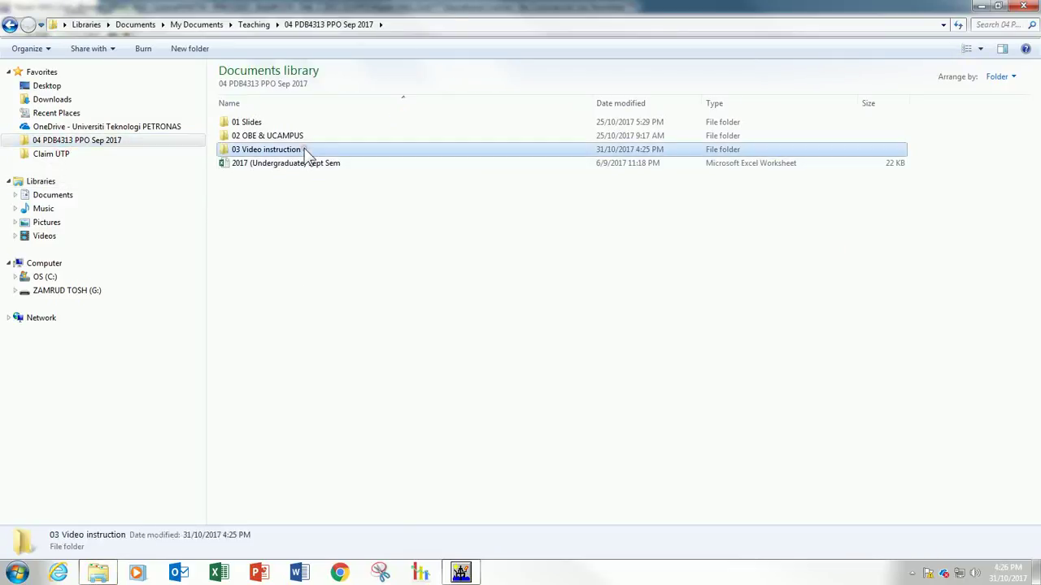
double_click(244, 137)
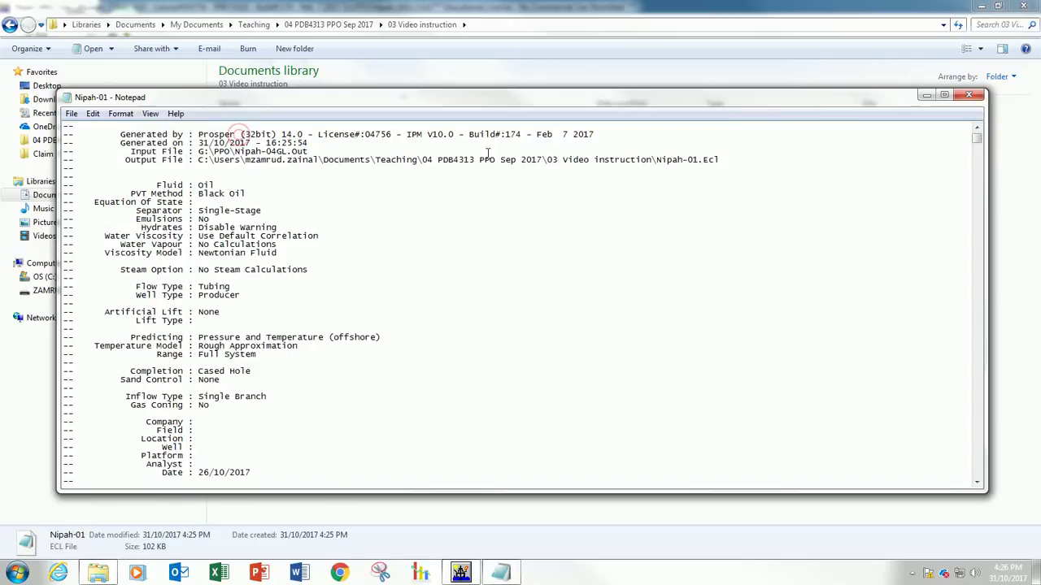
Step: Maximize Notepad and scroll from the header down to the VFPPROD table at 13400 ft datum
click(943, 95)
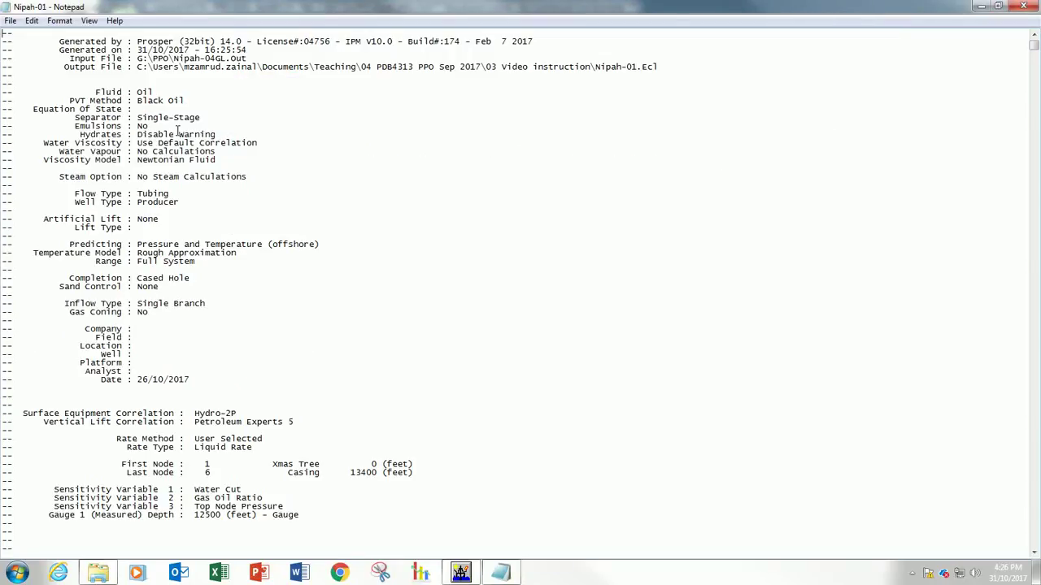
scroll(183, 230, down, 5)
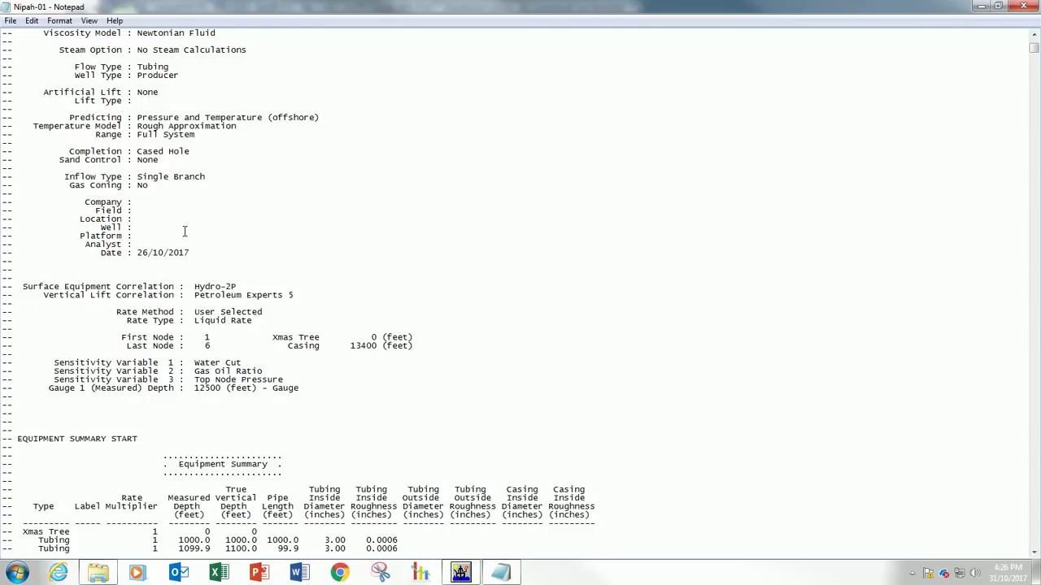
scroll(183, 232, up, 5)
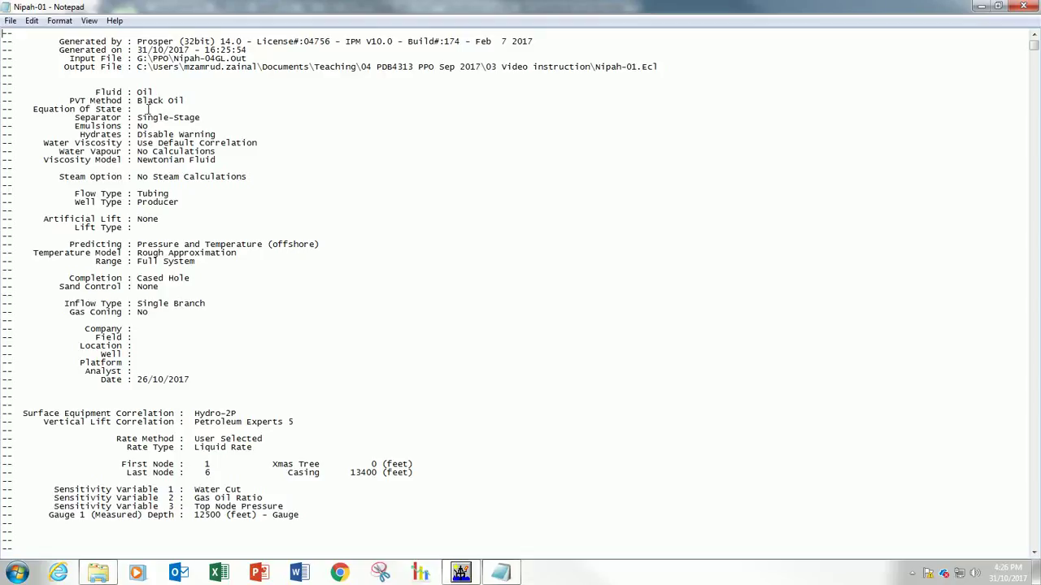
scroll(149, 108, down, 8)
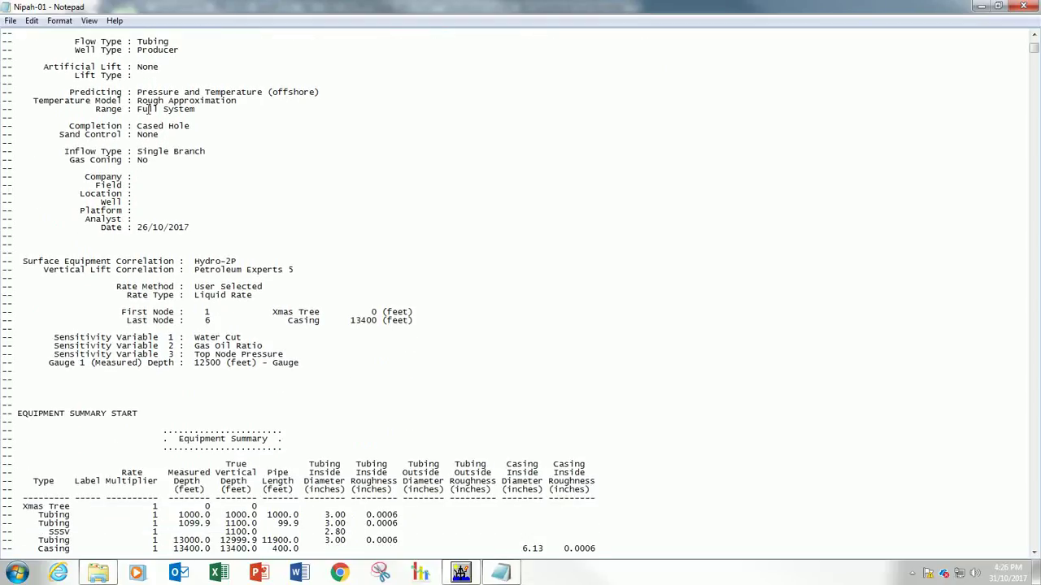
scroll(149, 108, down, 5)
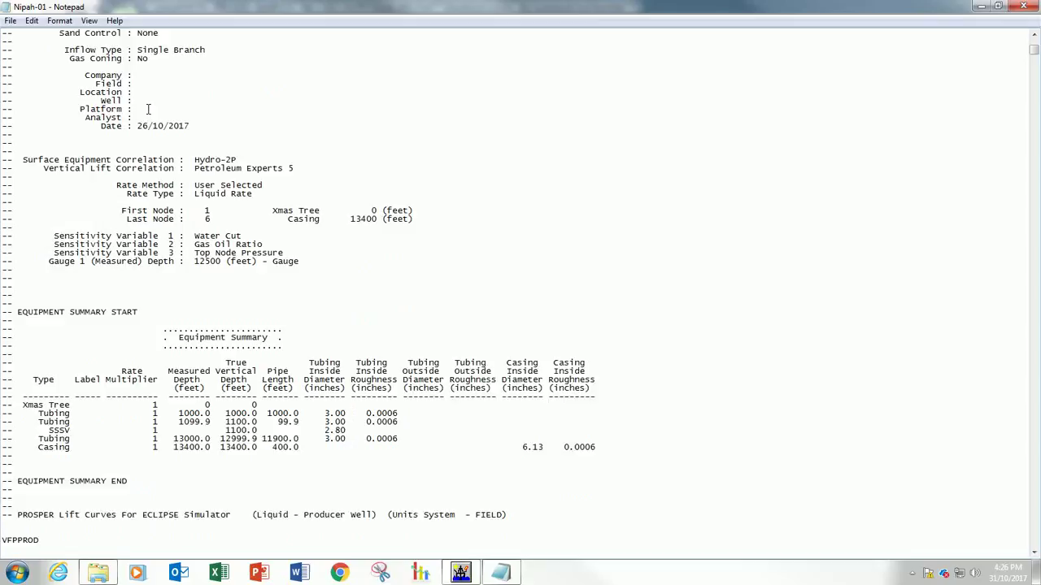
scroll(149, 108, down, 5)
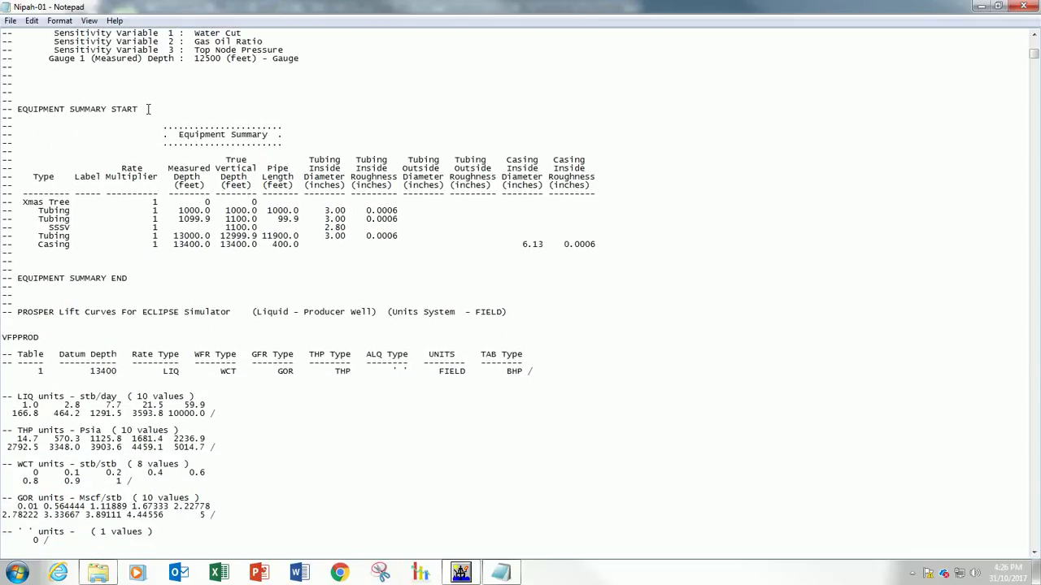
scroll(149, 108, down, 5)
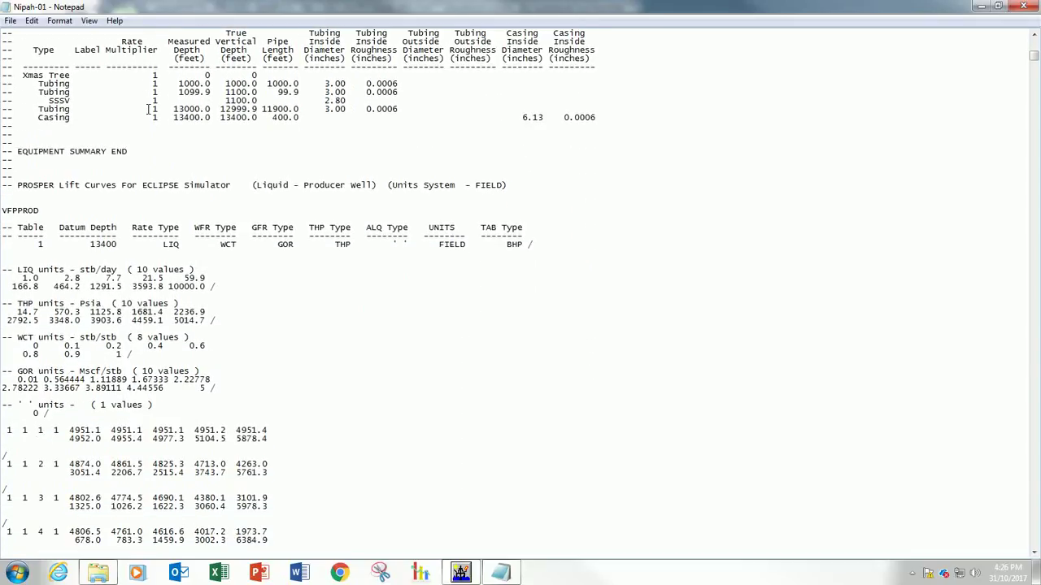
scroll(149, 109, down, 20)
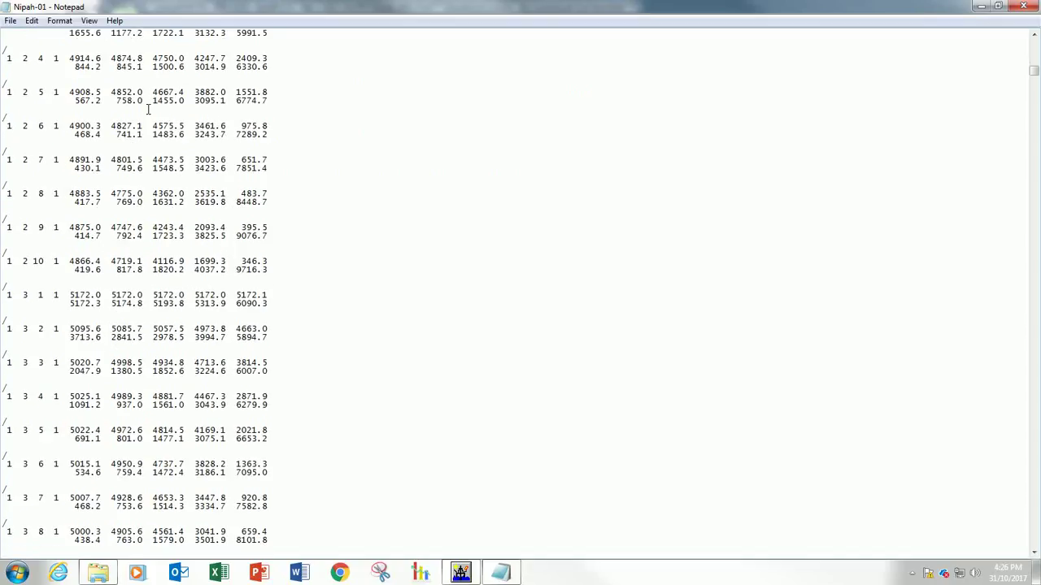
Step: Review the LIQ, THP, WCT, GOR axes and BHP rows, then return to the file's top
scroll(148, 108, up, 20)
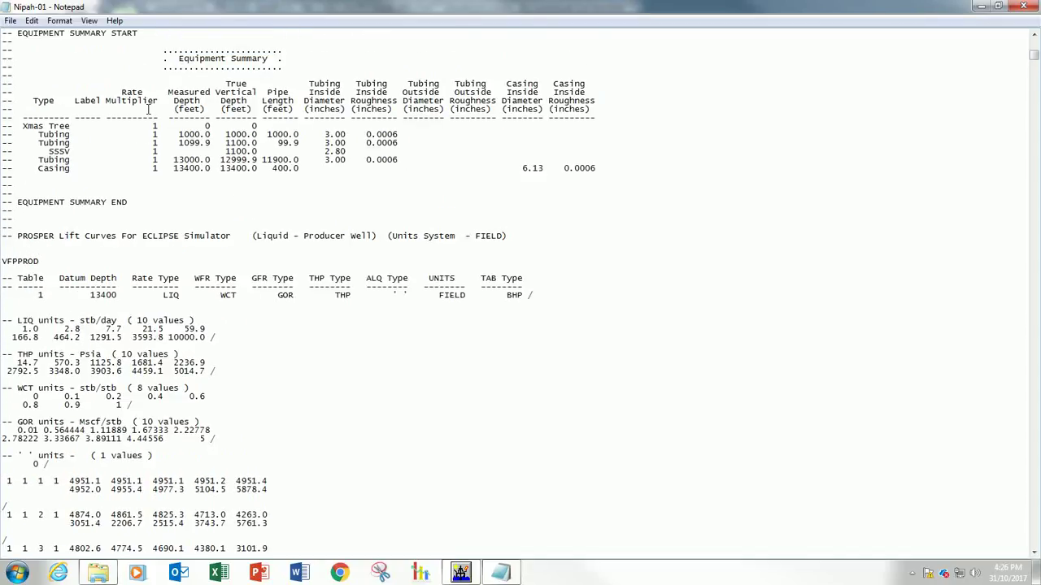
scroll(149, 108, up, 6)
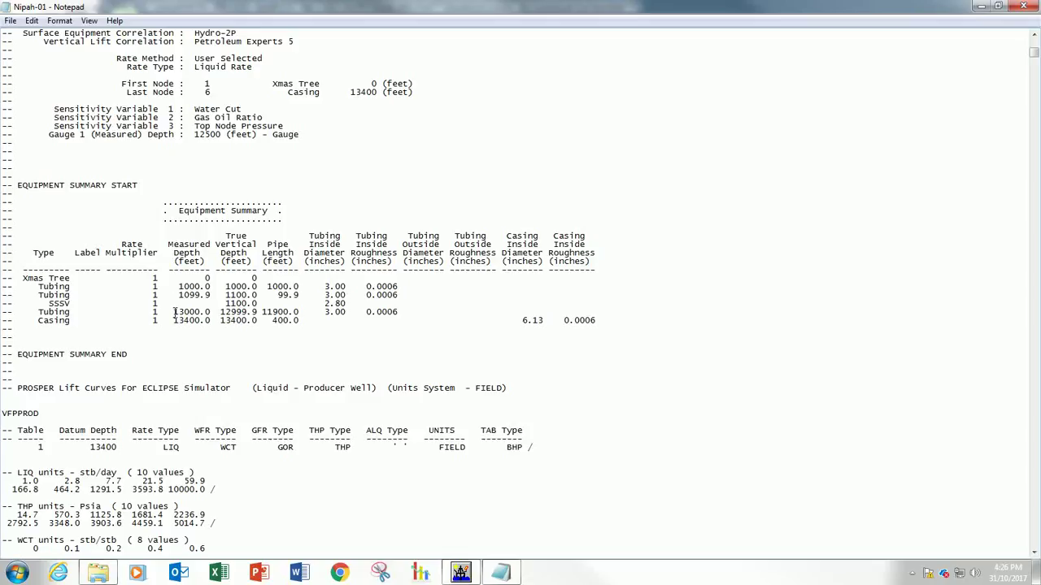
scroll(130, 360, down, 11)
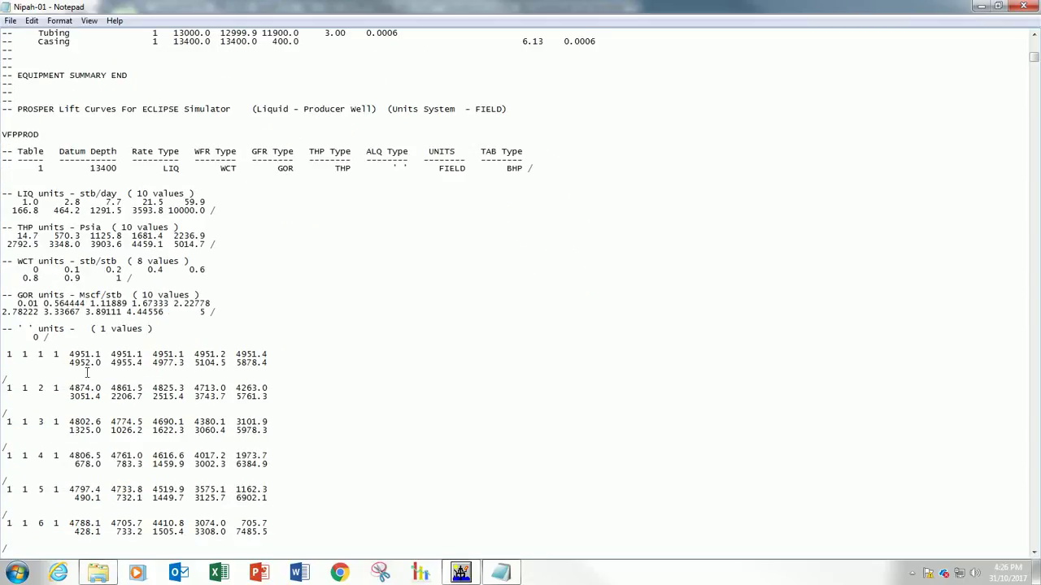
scroll(396, 330, down, 20)
key(ctrl+Home)
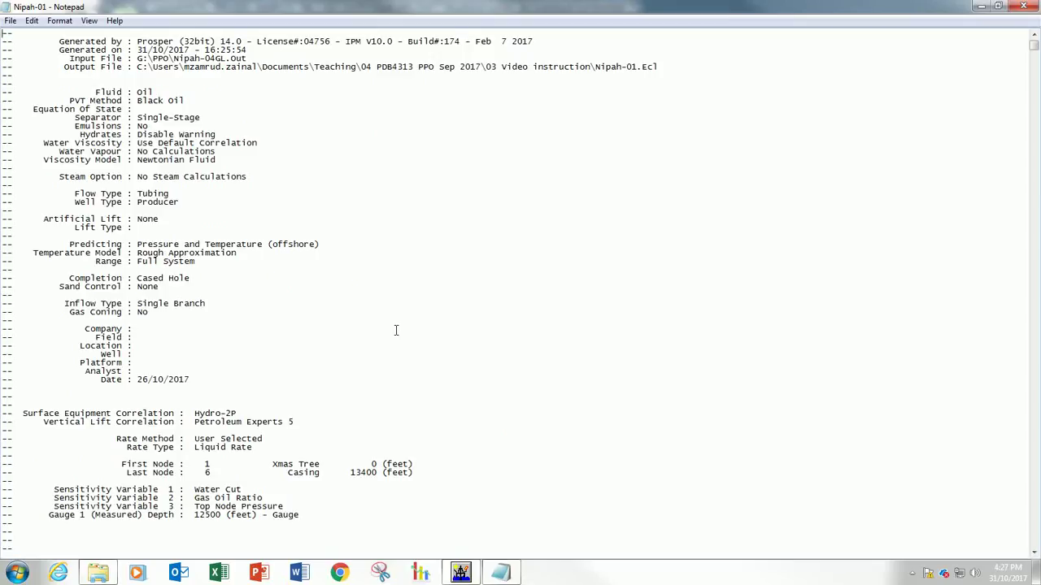